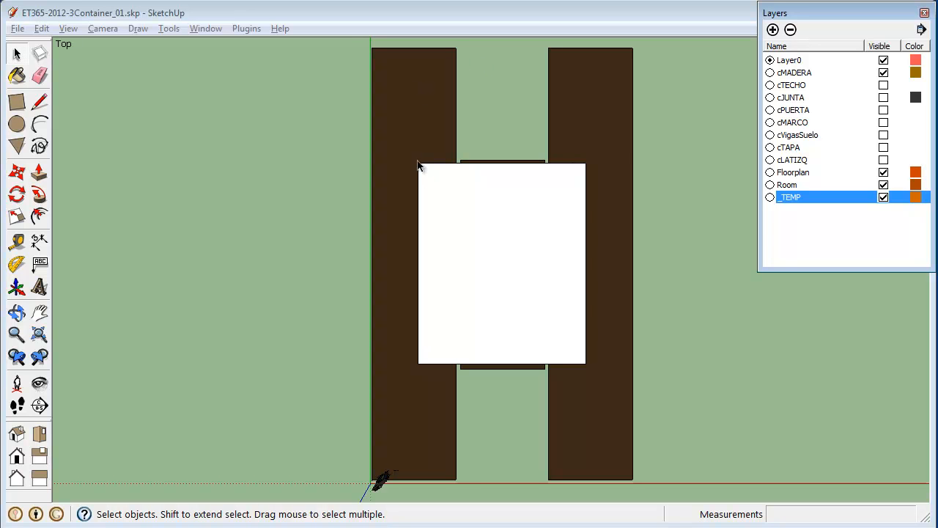
- Examine the floor panels and the white room box that spans them, from above and in perspective
left_click(402, 79)
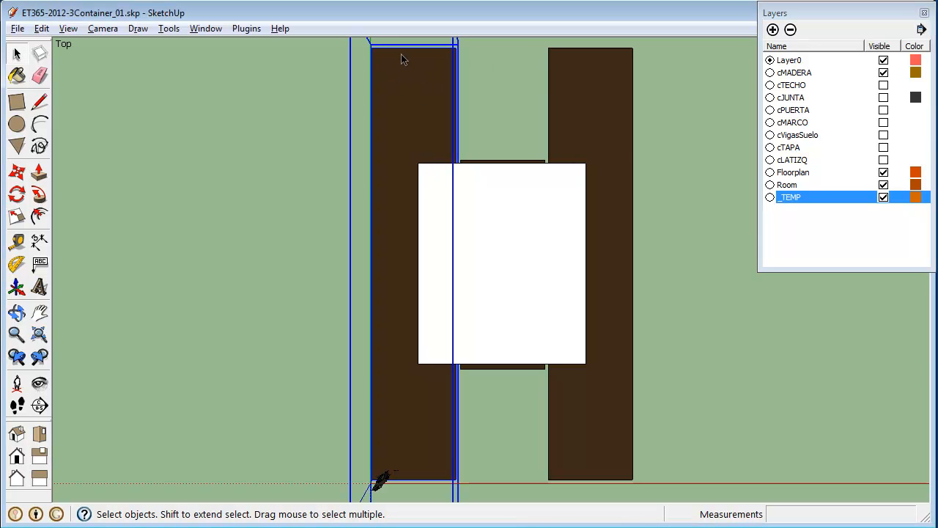
left_click(582, 434)
left_click(487, 251)
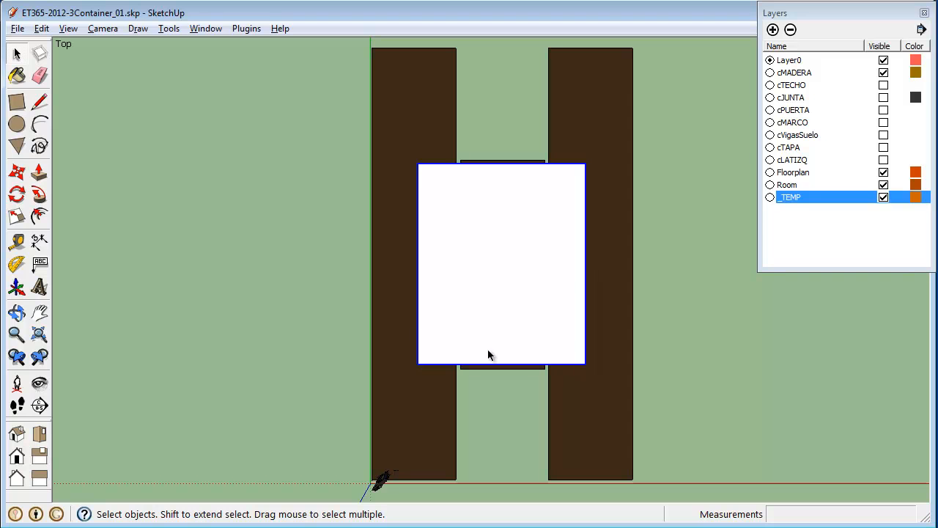
middle_click_drag(681, 429, 524, 435)
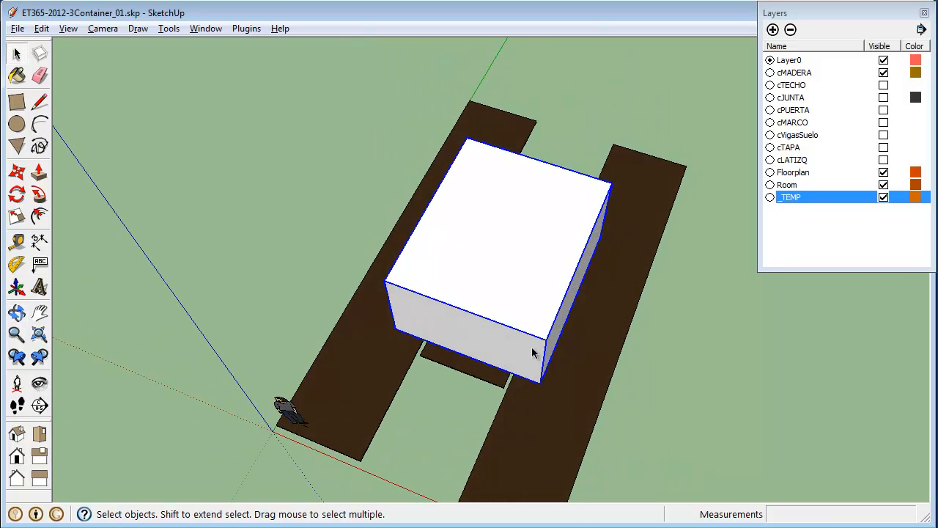
left_click(564, 420)
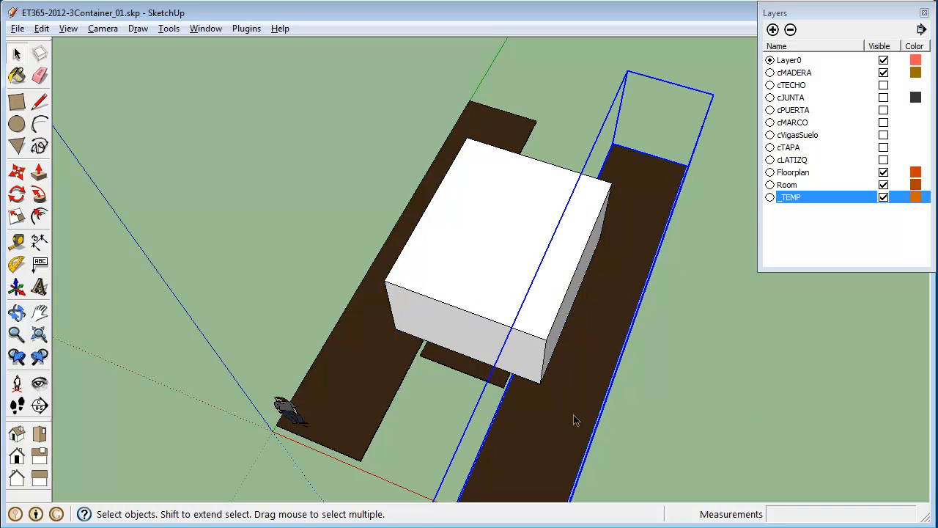
left_click(681, 418)
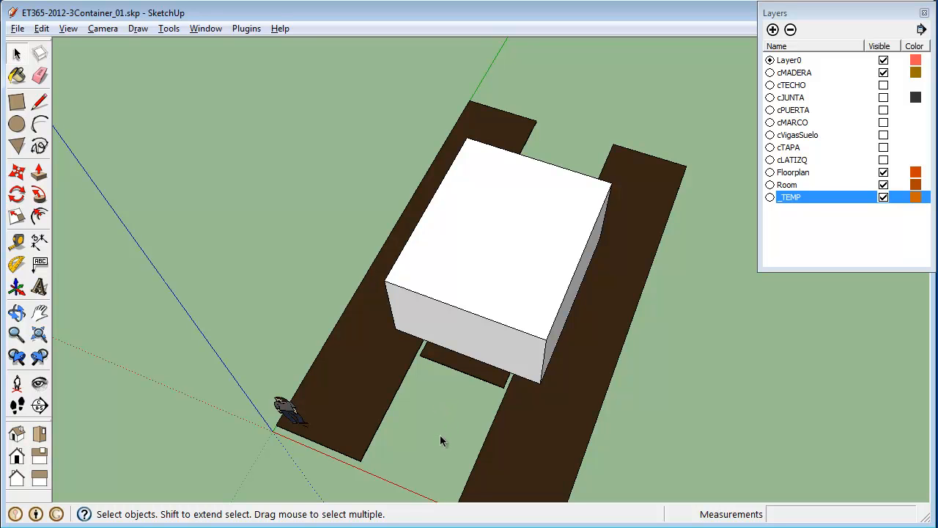
scroll(436, 439, "down", 1)
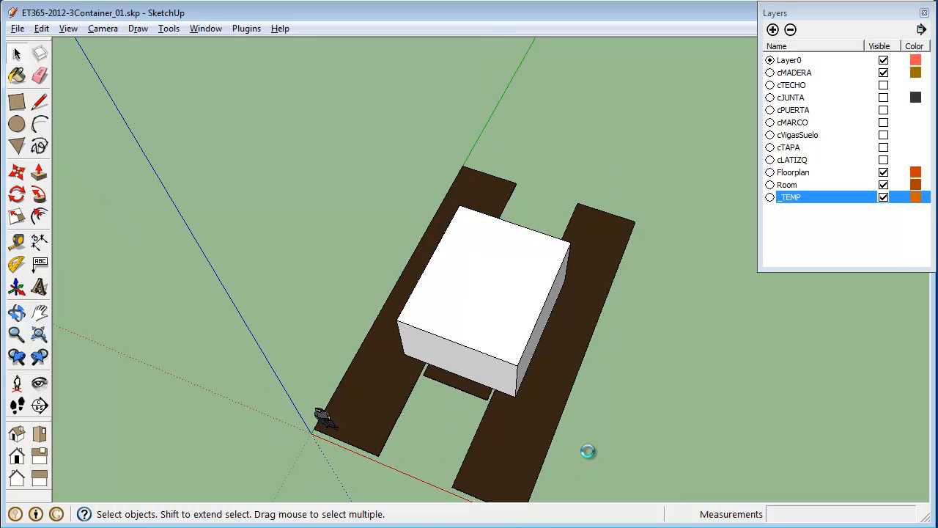
middle_click_drag(565, 417, 464, 479)
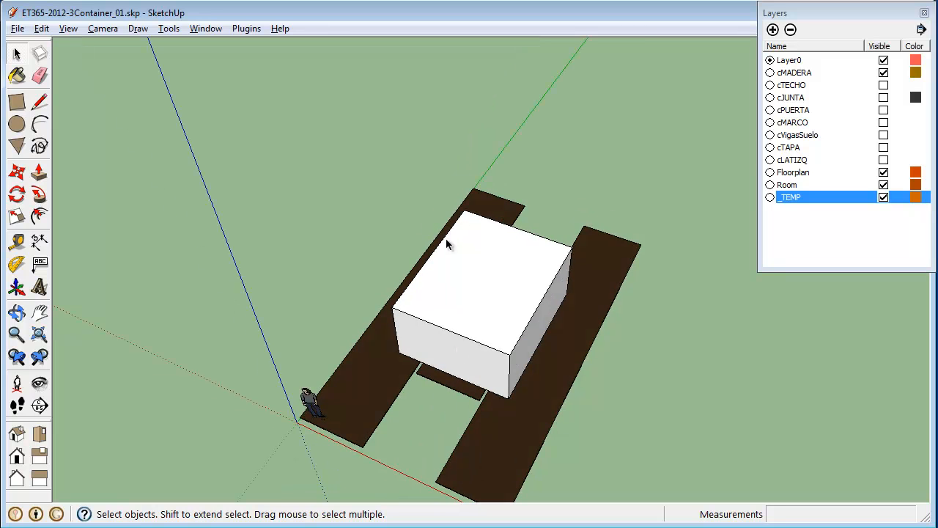
scroll(415, 159, "down", 2)
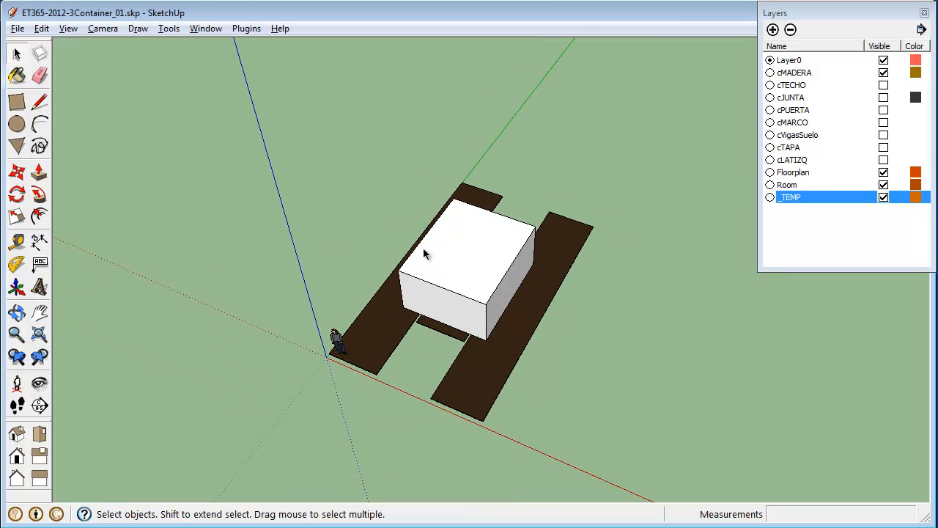
left_click(40, 103)
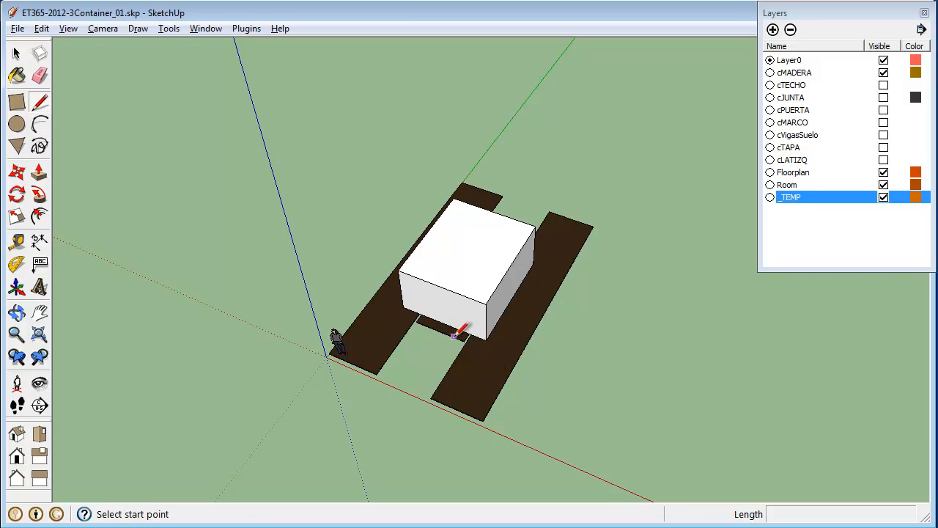
left_click(534, 419)
key("space")
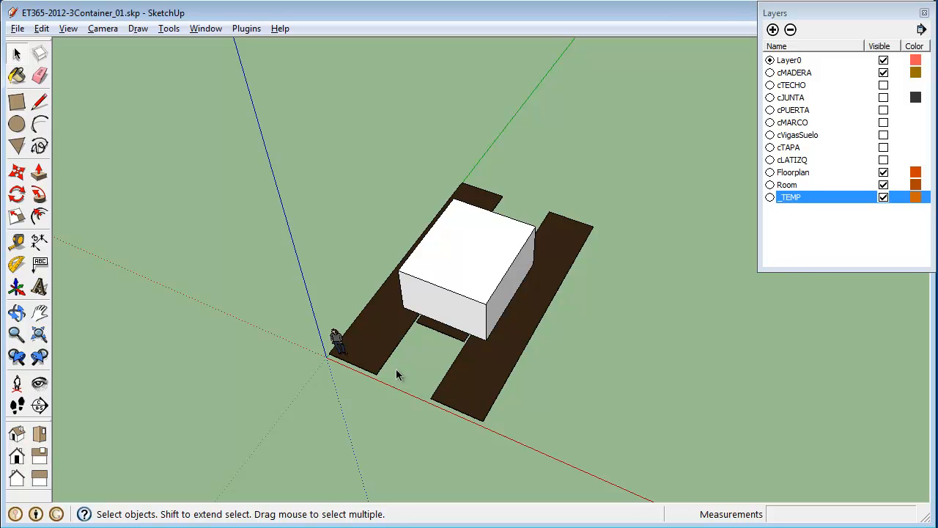
- Place two Tape Measure guides parallel to the red axis at the white box's front and back edges, about 11' 11 1/4" and 27' 11 1/4" away
key("t")
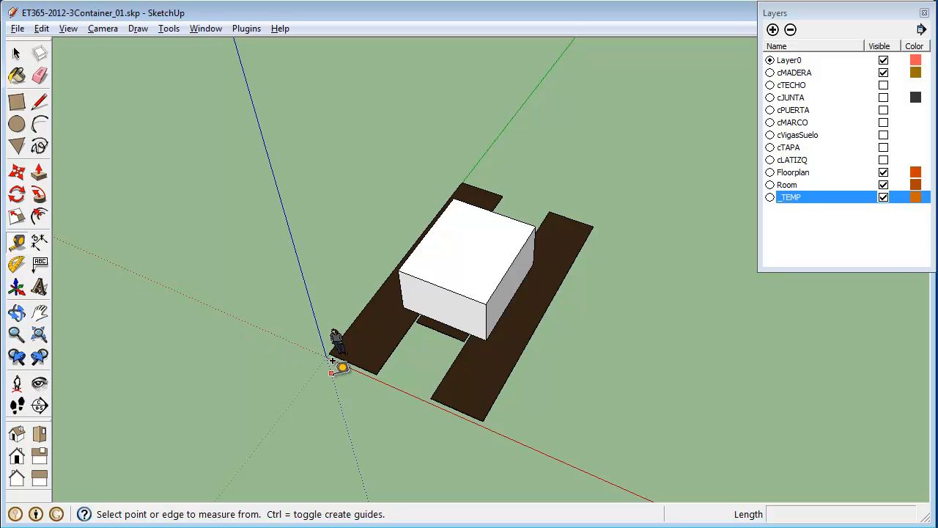
left_click(400, 389)
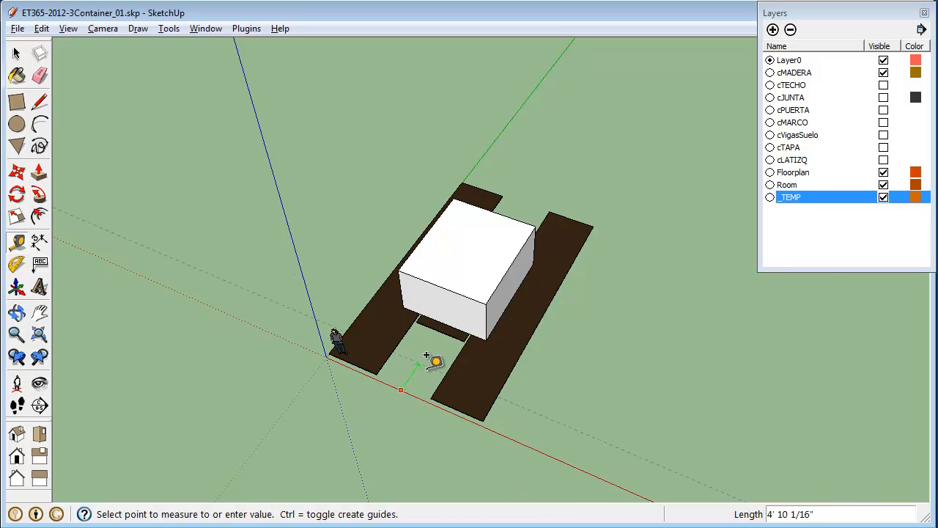
scroll(425, 357, "up", 1)
scroll(425, 357, "up", 1)
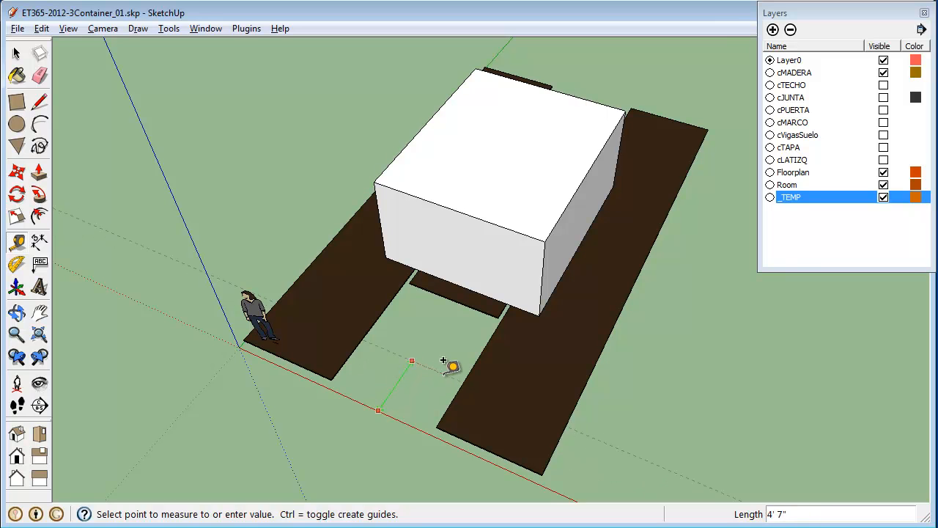
type("10'4")
key("Return")
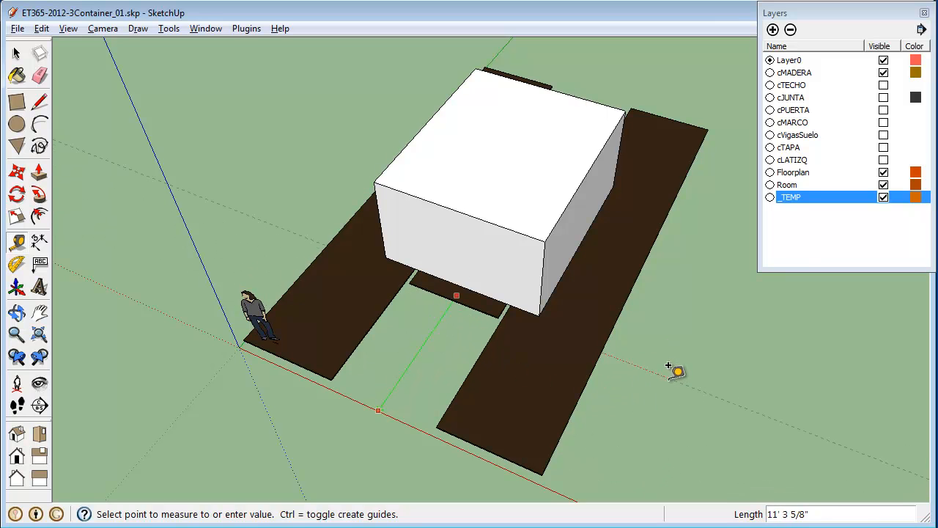
left_click(543, 305)
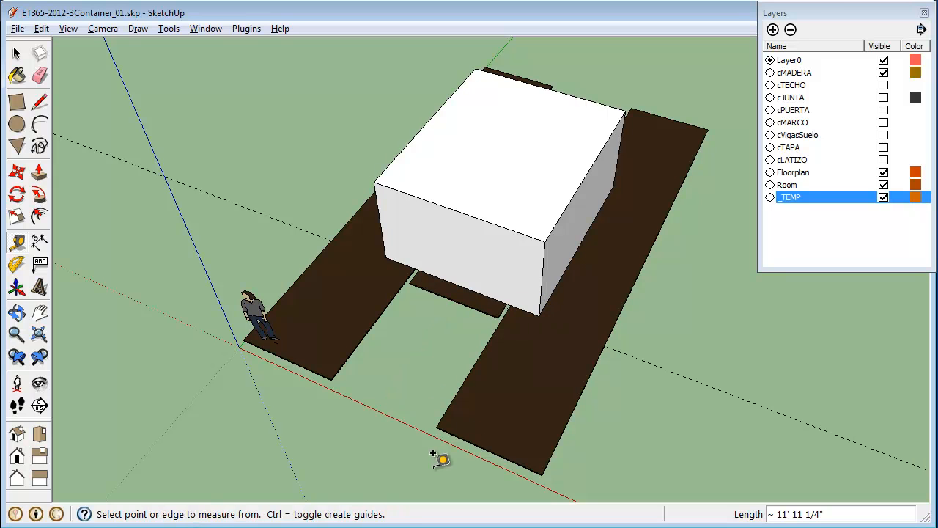
left_click(420, 429)
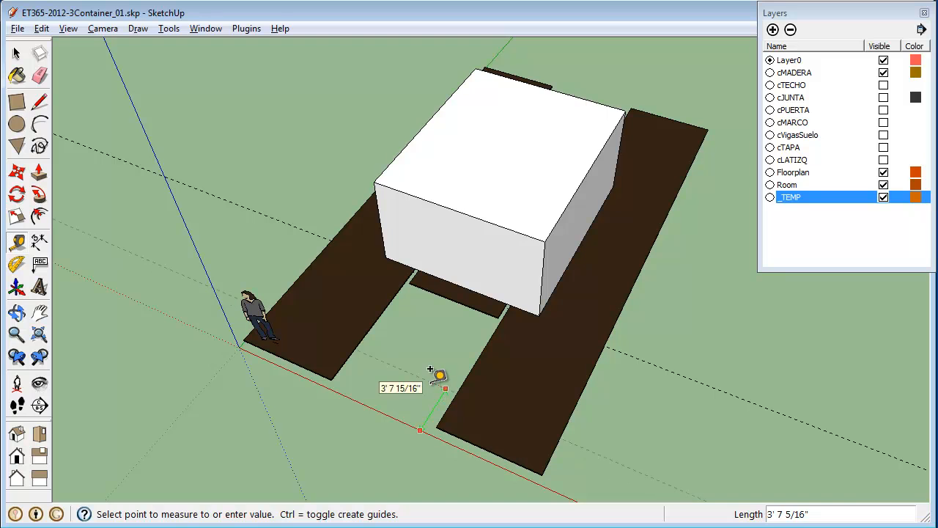
left_click(615, 174)
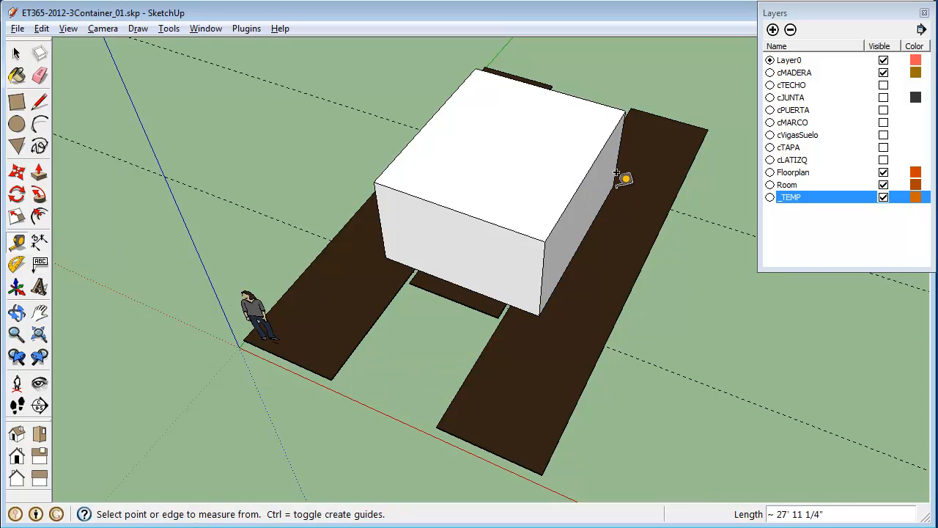
- Add guides parallel to the green axis along the far floor panel's outer and inner edges and the near-origin panel's inner edge
left_click(219, 358)
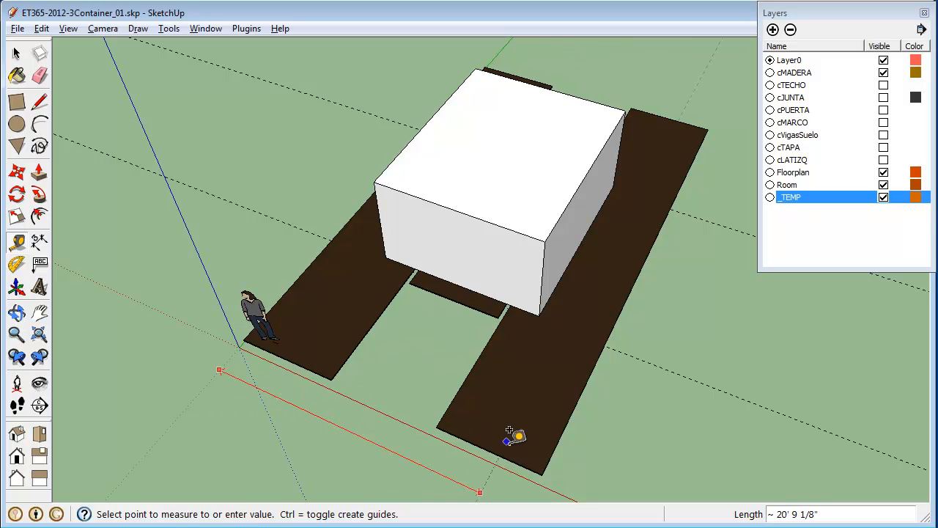
left_click(546, 456)
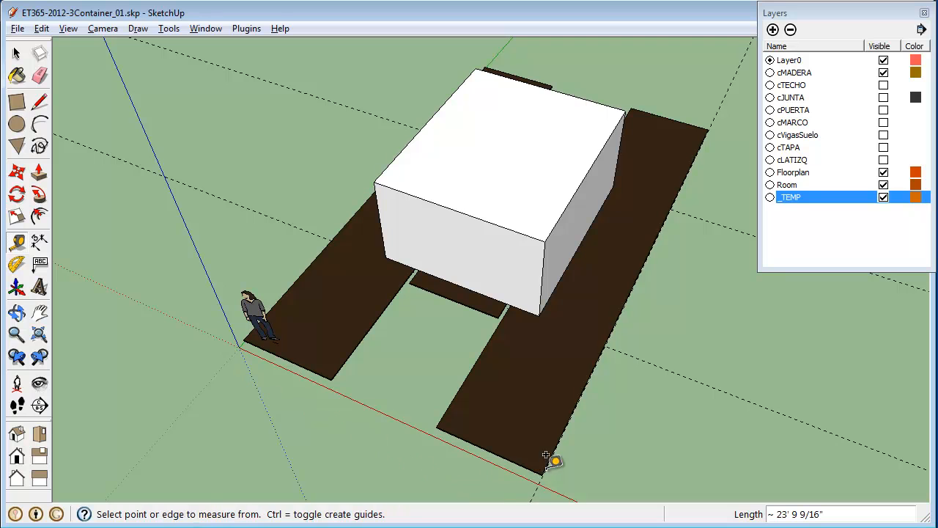
left_click(218, 372)
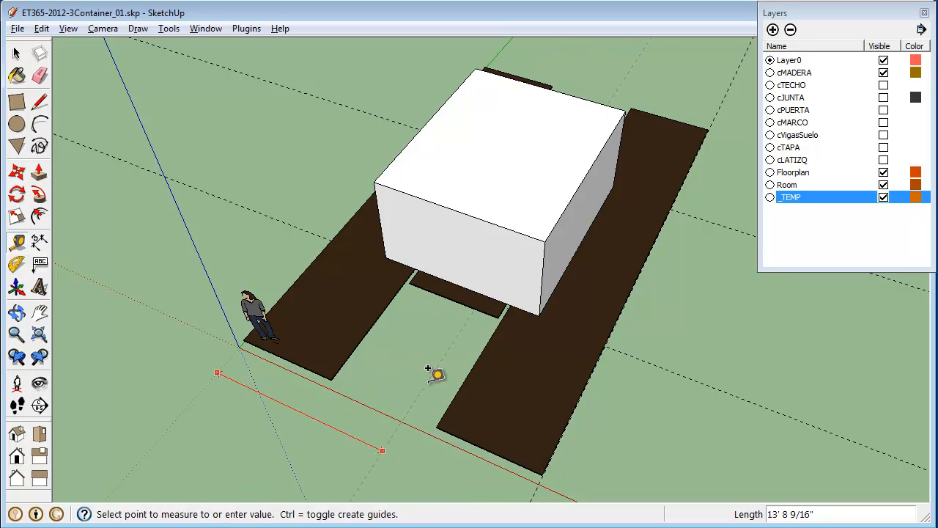
left_click(439, 408)
left_click(224, 355)
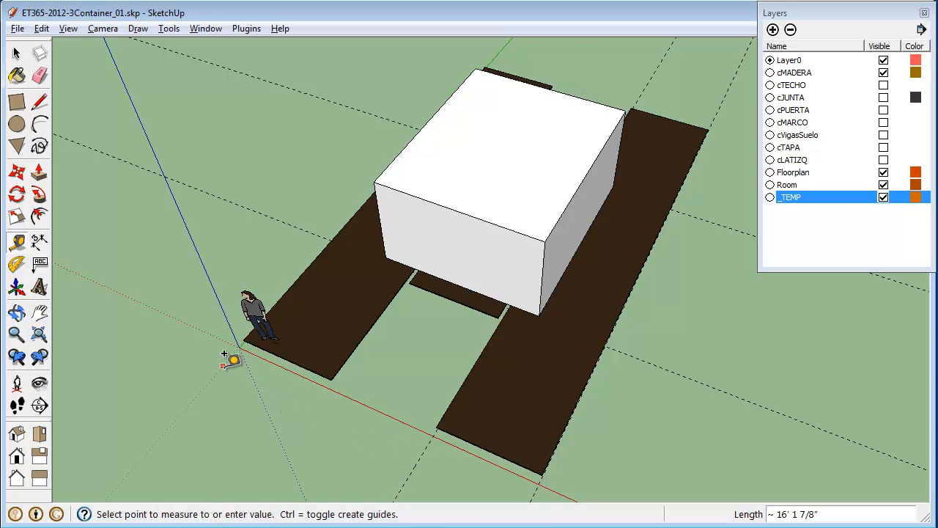
left_click(334, 366)
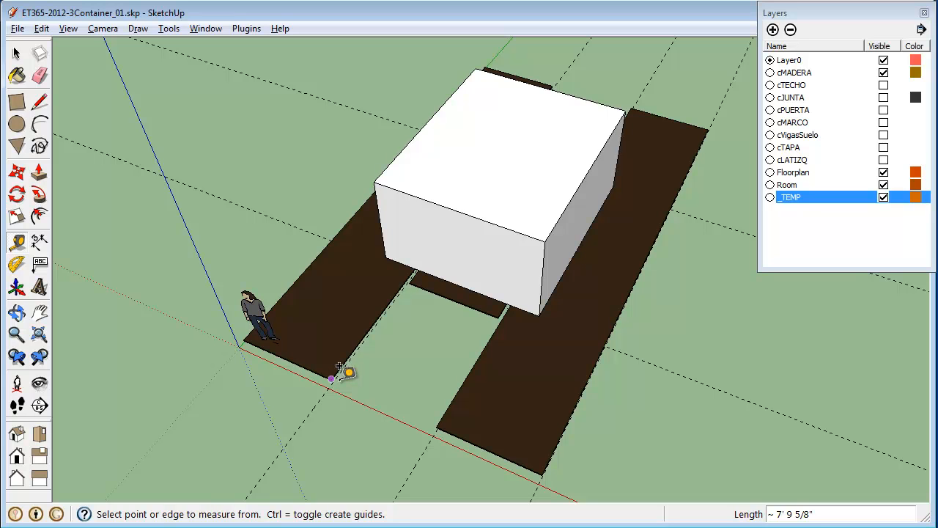
- Place a guide parallel to the green axis along the outer edge of the floor panel nearest the origin, about 1 15/16" away
left_click(212, 364)
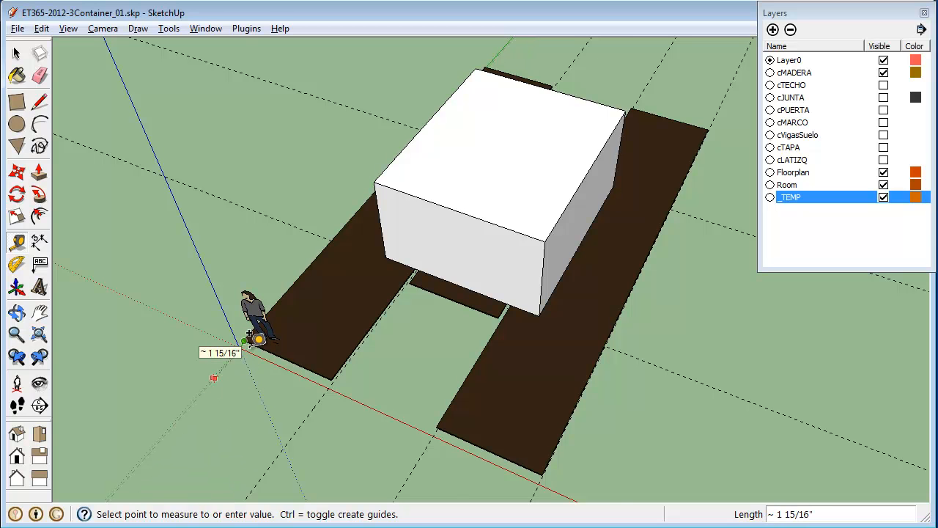
scroll(249, 334, "up", 4)
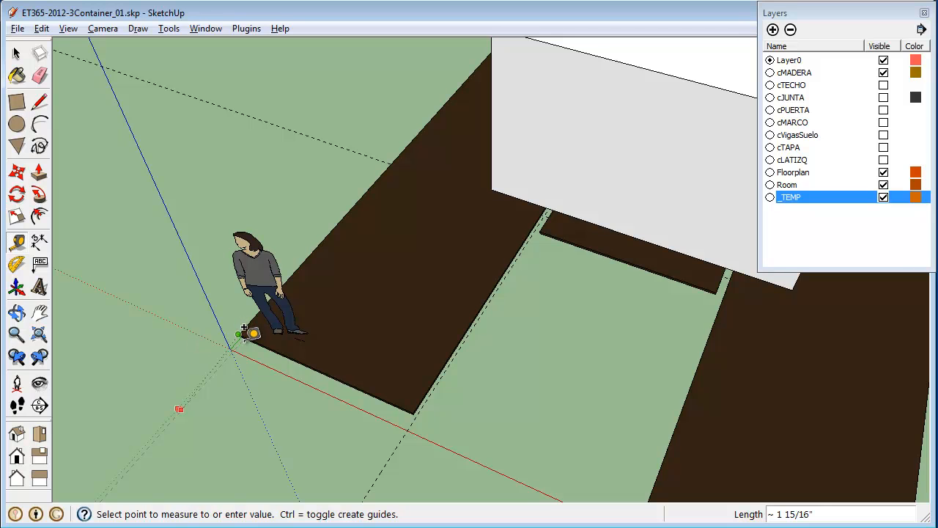
left_click(202, 367)
middle_click_drag(178, 408, 281, 363)
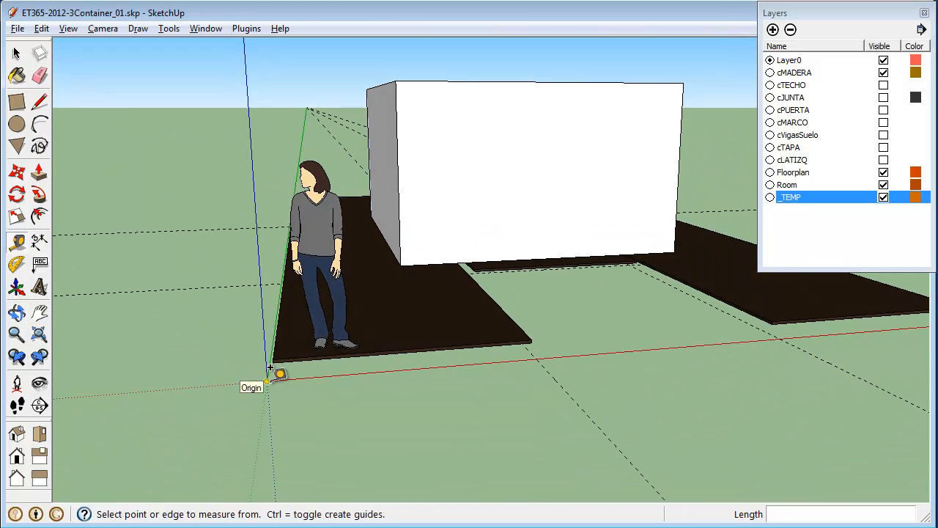
scroll(271, 365, "up", 6)
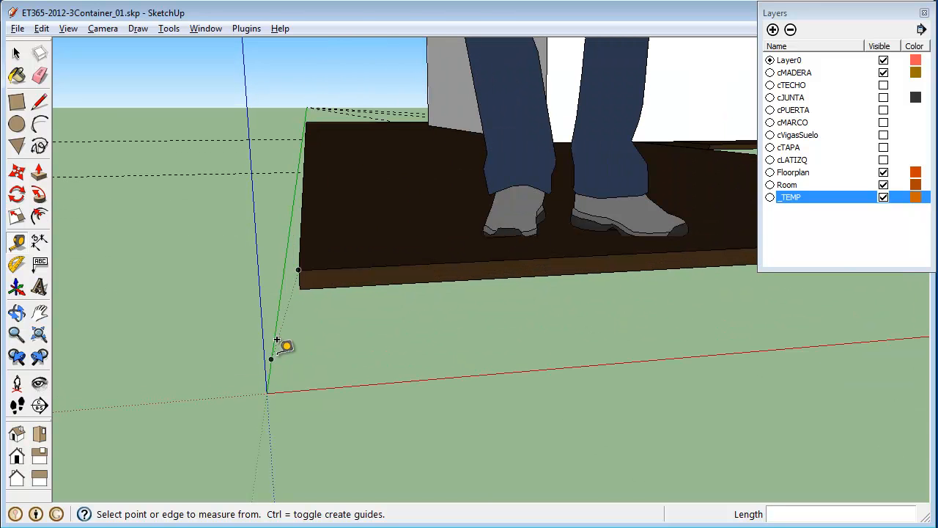
left_click(259, 453)
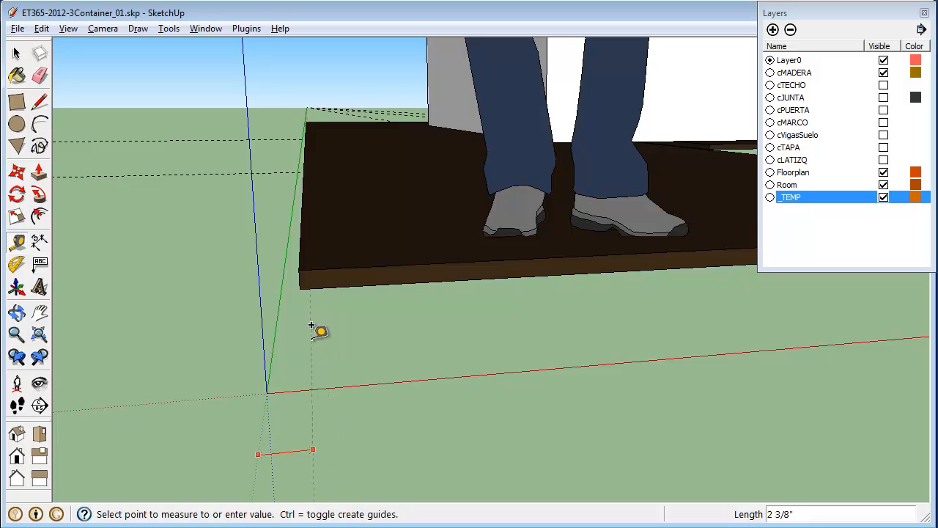
left_click(300, 260)
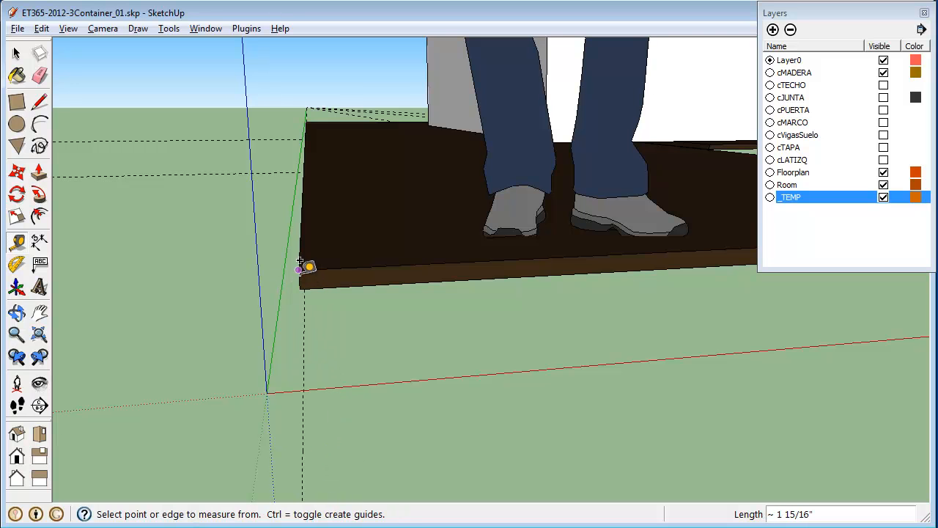
key("alt")
key("alt+space")
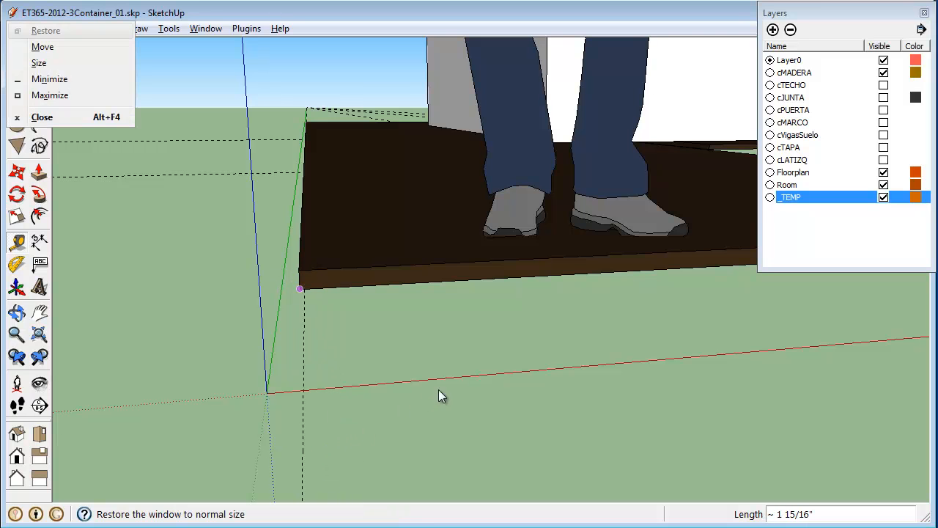
key("Escape")
left_click(412, 432)
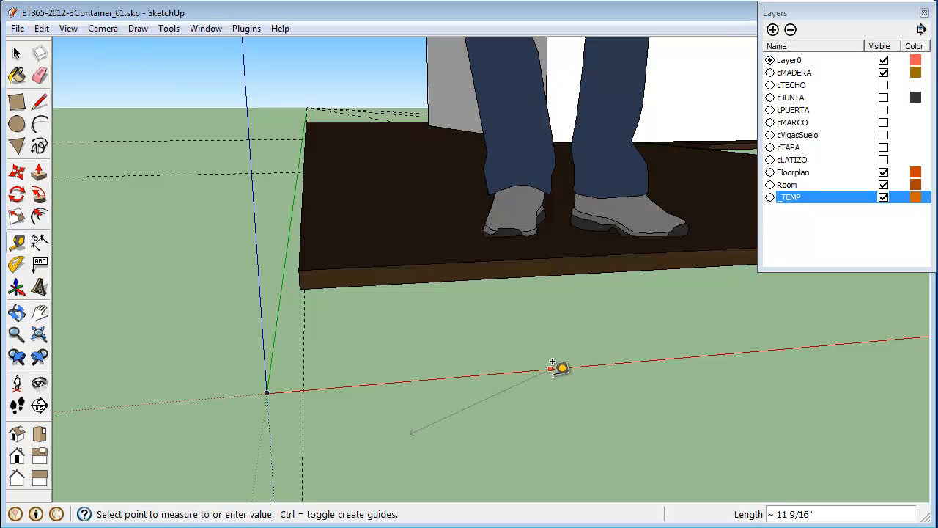
left_click(555, 360)
- Place a guide parallel to the red axis at the front edge of the floor panel nearest the origin
middle_click_drag(557, 364, 278, 449)
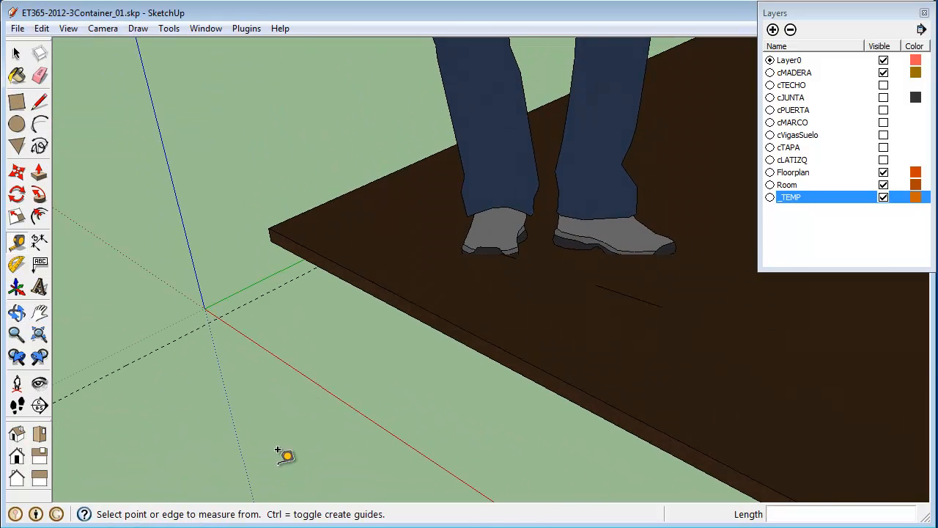
left_click(346, 402)
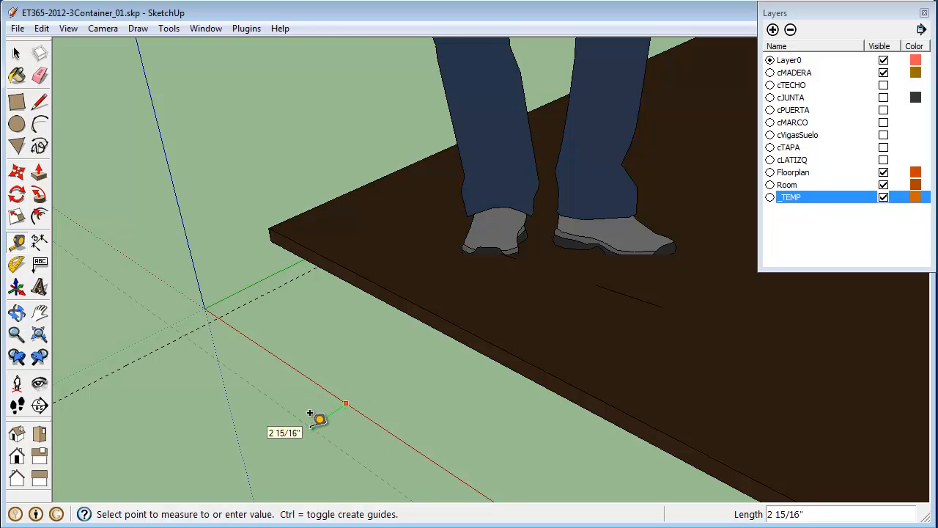
left_click(277, 235)
key("space")
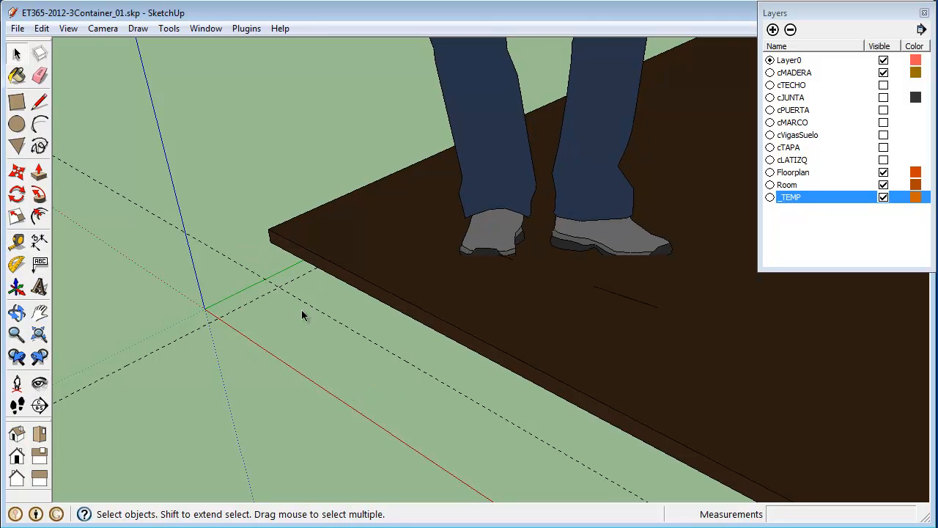
scroll(351, 295, "down", 1)
scroll(381, 293, "down", 2)
scroll(382, 295, "down", 5)
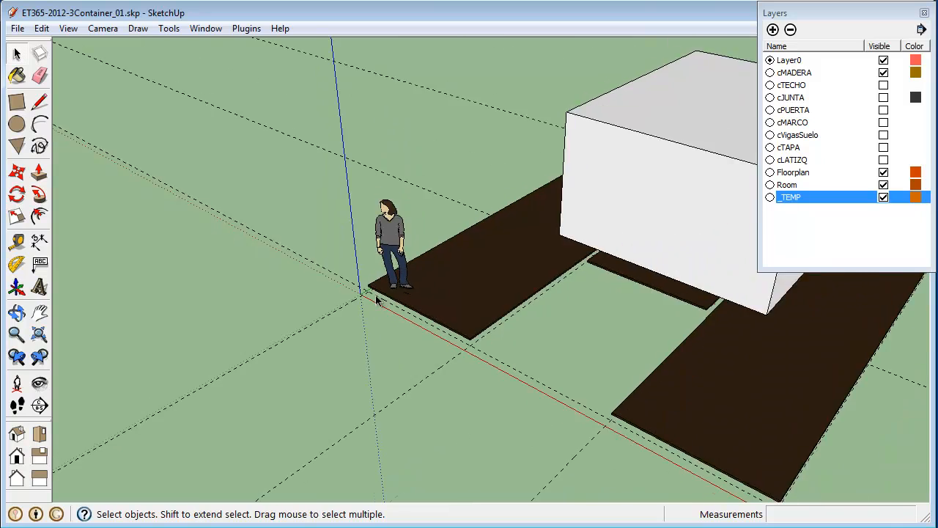
middle_click_drag(796, 418, 367, 408)
scroll(608, 335, "down", 2)
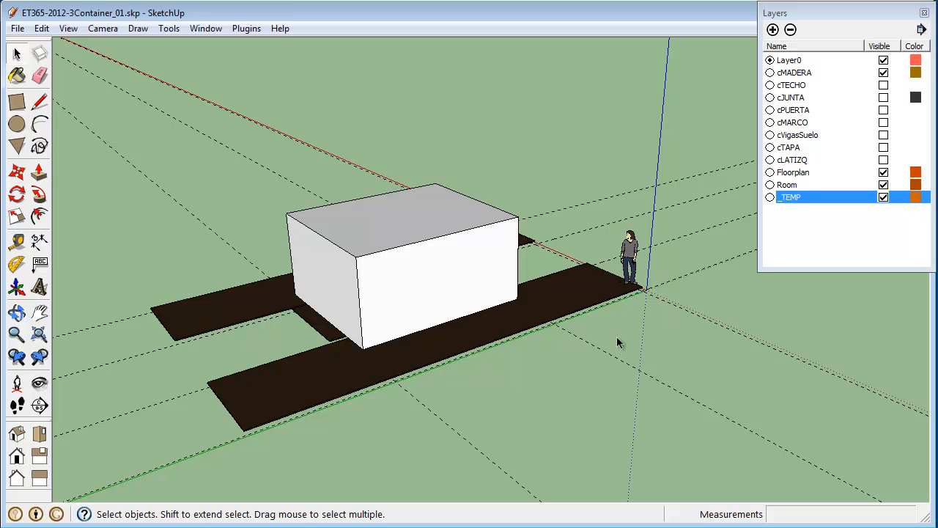
- Place a Tape Measure guide parallel to the red axis at the far end of the floor panel nearest the origin, about 11' 7" away
key("t")
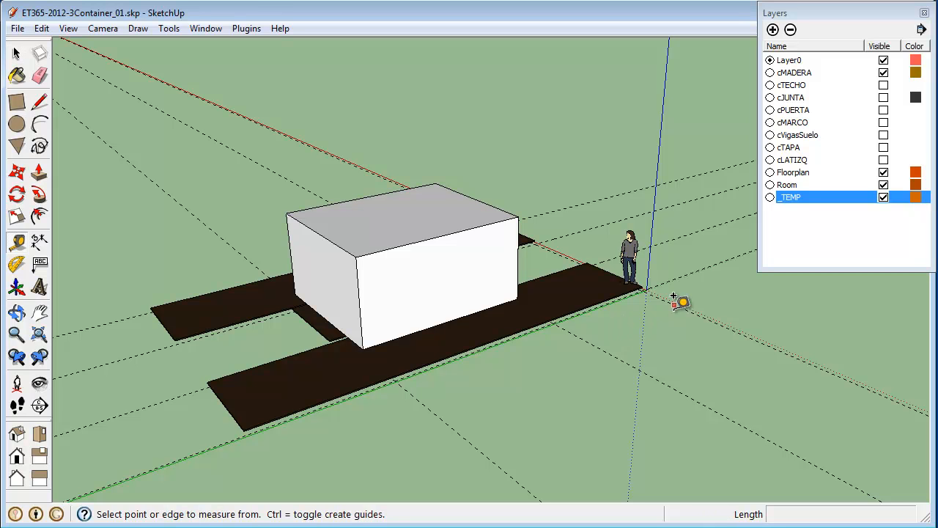
left_click(713, 301)
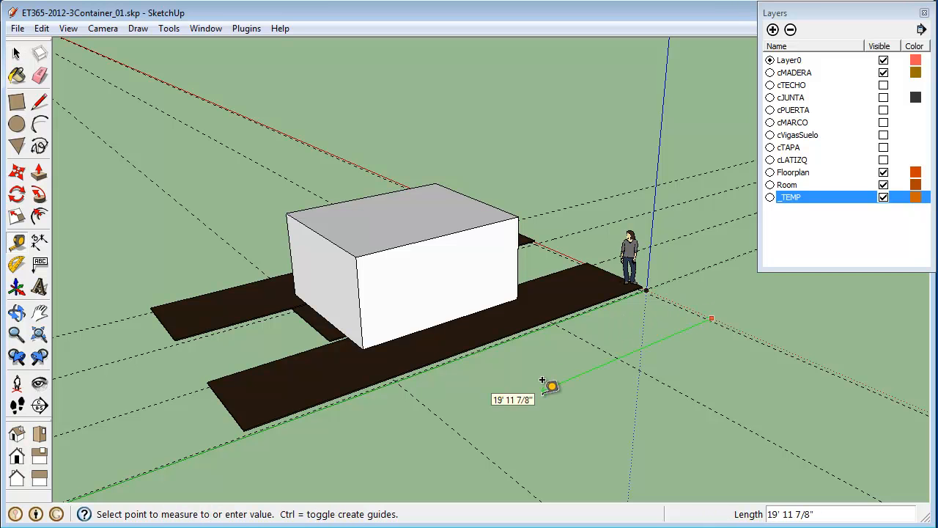
left_click(565, 410)
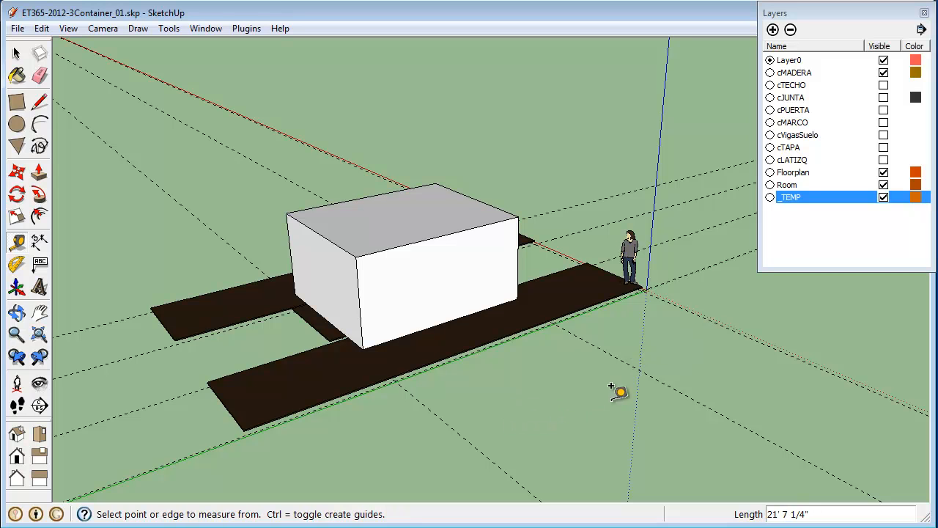
left_click(454, 429)
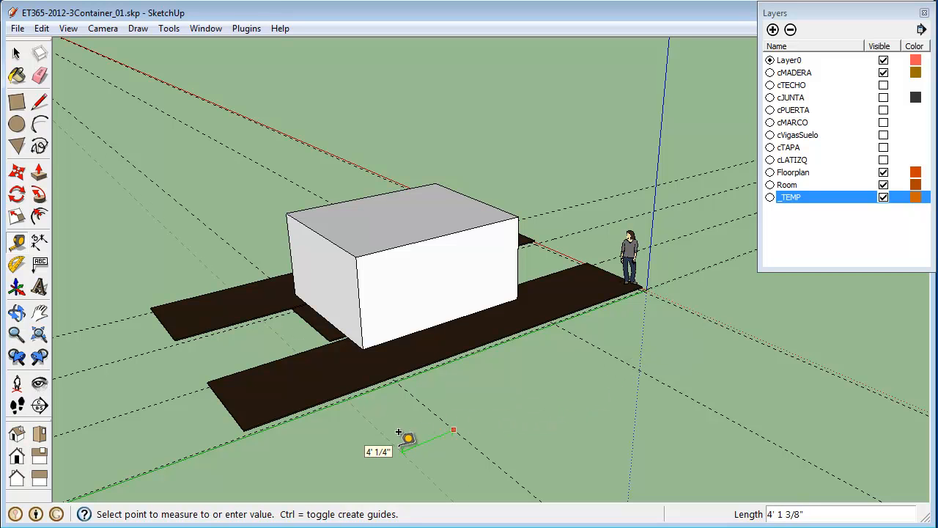
left_click(247, 420)
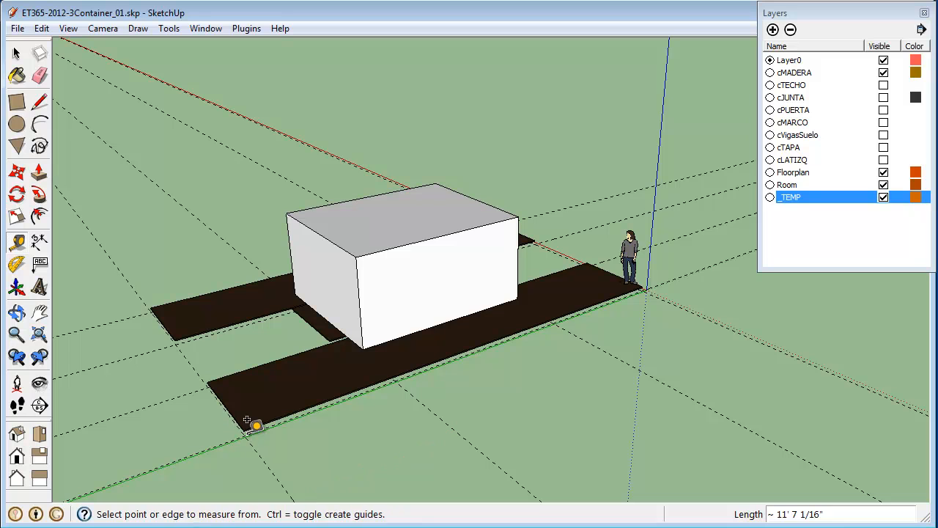
key("space")
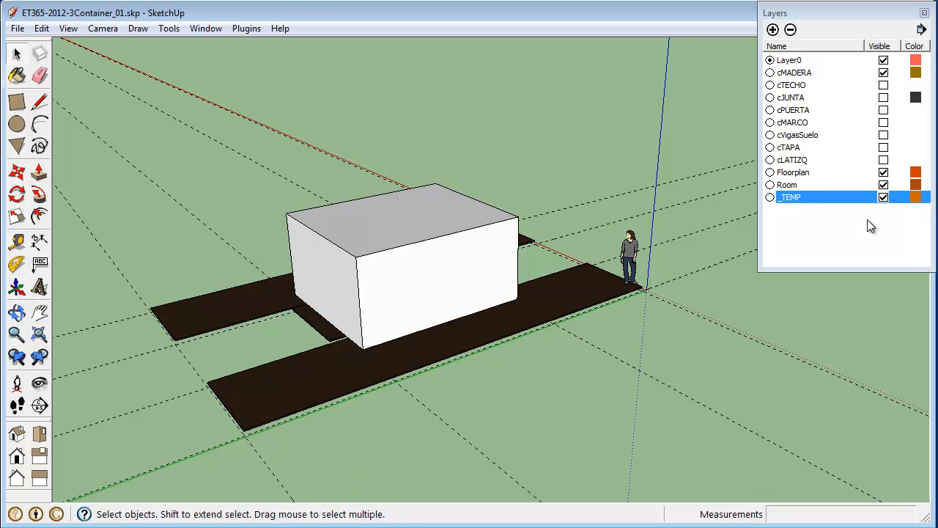
- Hide the _TEMP and cMADERA layers so only the construction guides remain in the model
left_click(883, 197)
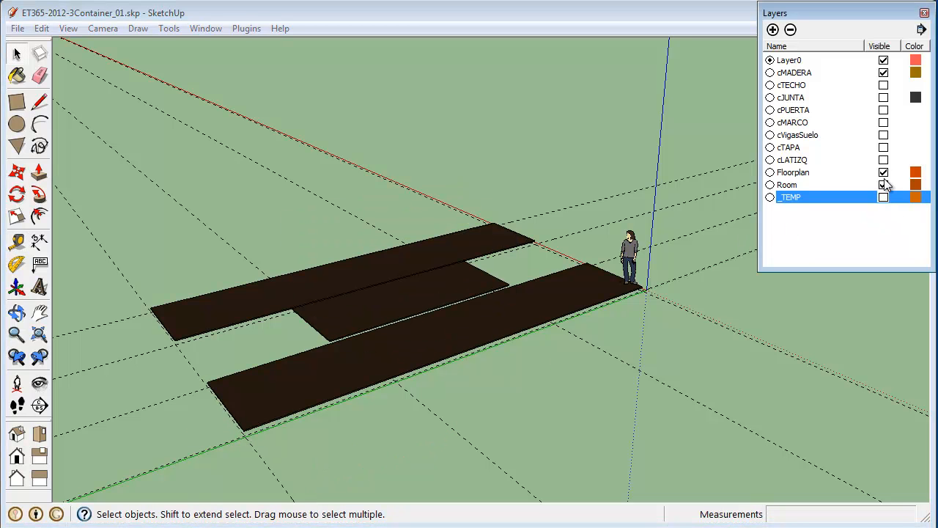
left_click(883, 73)
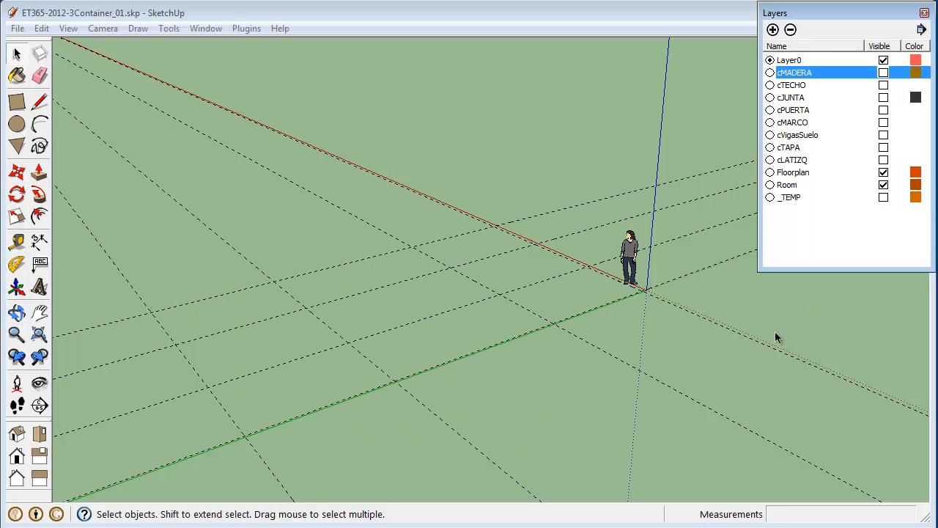
- Trace with the Line tool the far-end notch between the two middle guides, and continue along the end guide to the outer guide
middle_click_drag(812, 320, 469, 380)
scroll(485, 401, "down", 2)
middle_click_drag(561, 319, 544, 366)
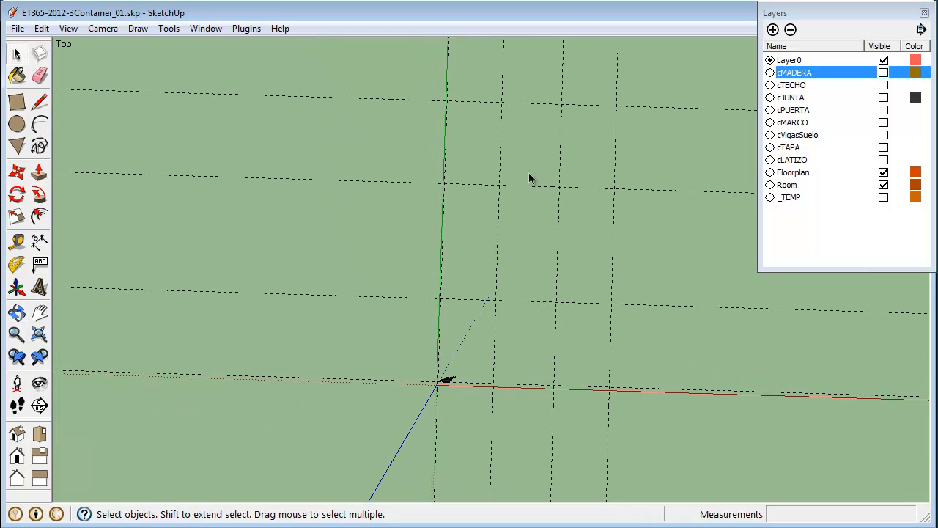
key("l")
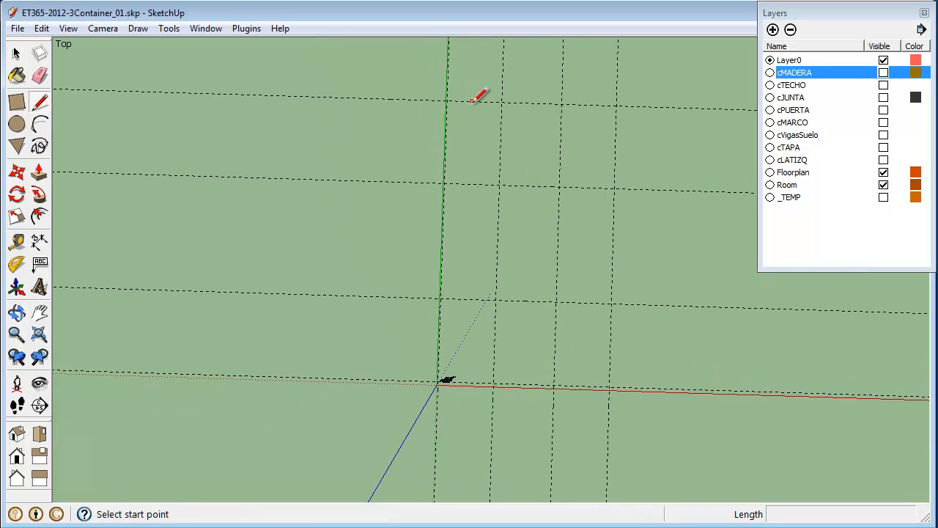
left_click(501, 103)
left_click(499, 184)
left_click(559, 186)
left_click(561, 103)
left_click(616, 106)
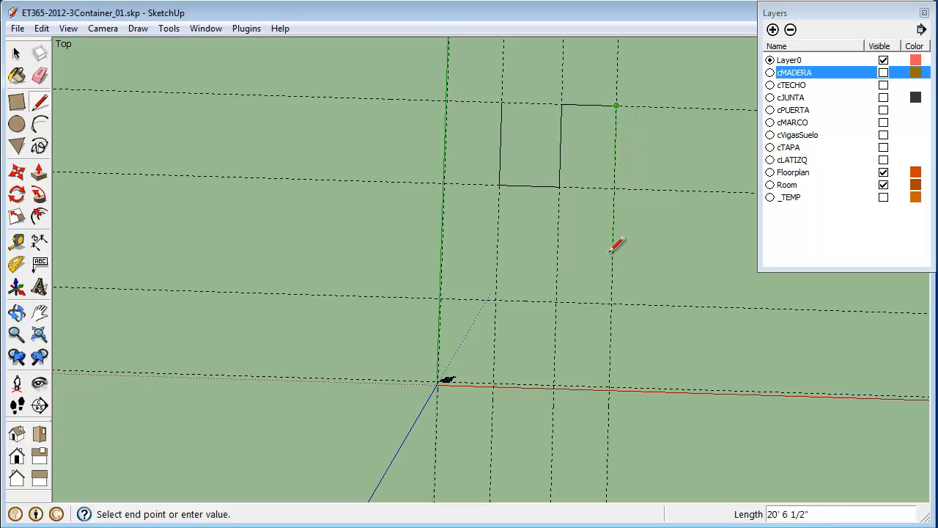
- Complete the floor plan outline along the outer, near-end and green-axis guides, closing it at the far-end notch's starting corner
left_click(609, 387)
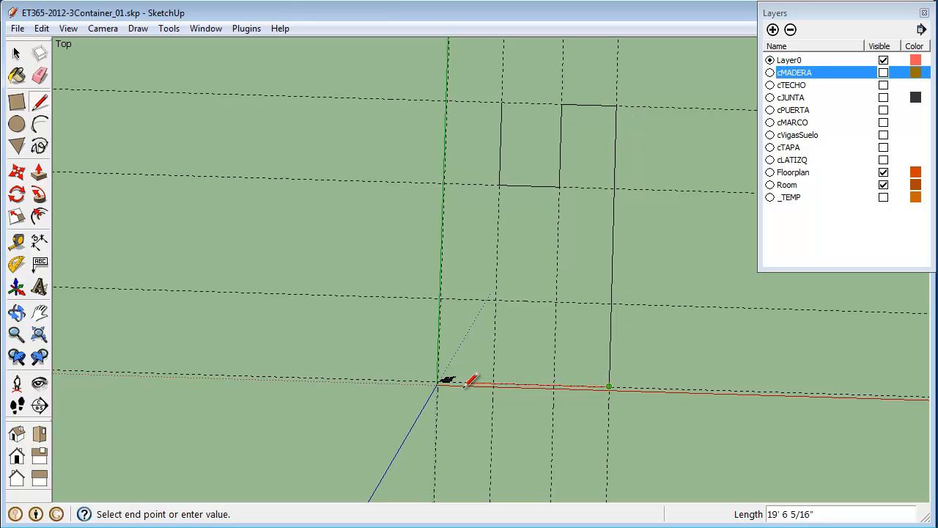
scroll(444, 375, "up", 5)
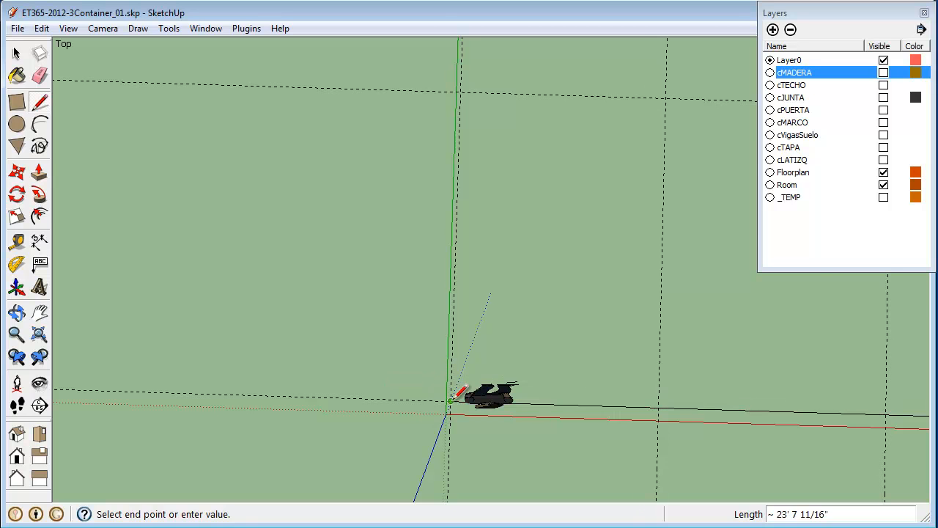
scroll(450, 397, "down", 5)
left_click(452, 400)
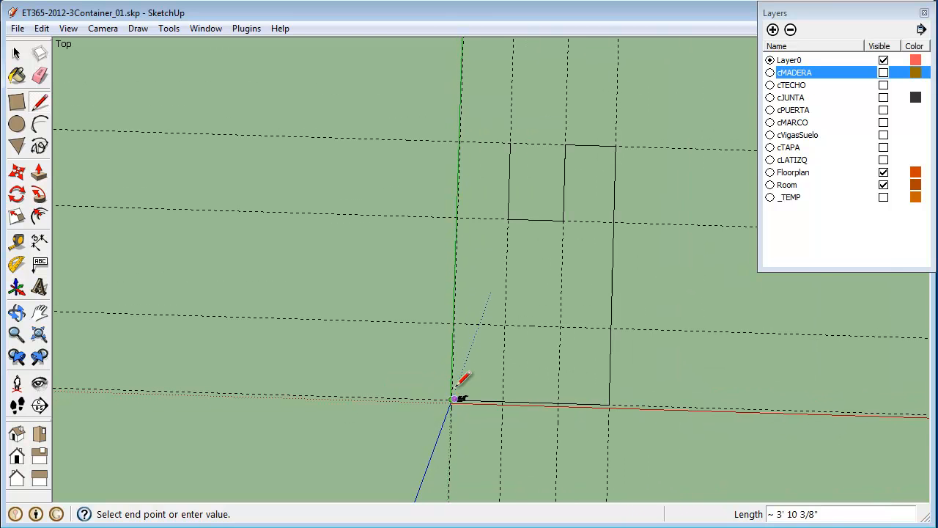
left_click(460, 140)
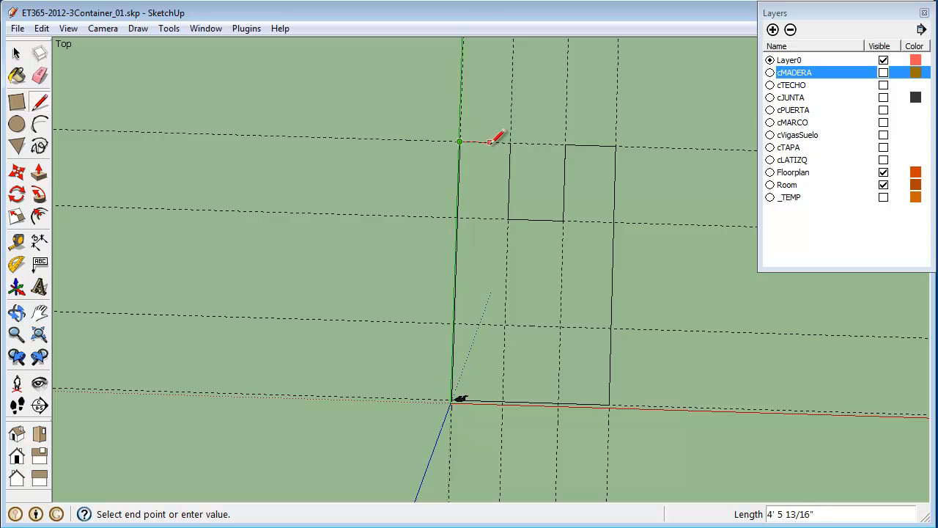
left_click(511, 143)
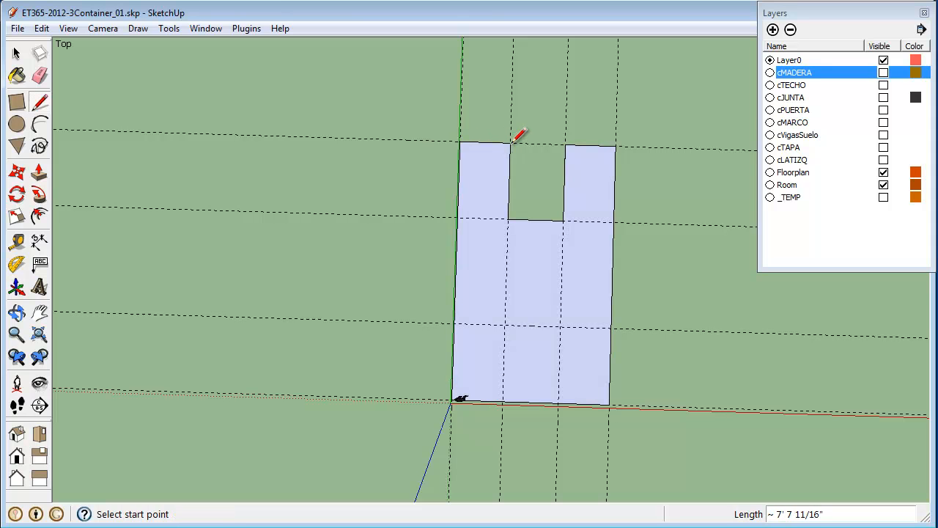
- Draw a notch at the origin end between the two middle guides and delete its outer edge to open it, forming an H-shaped floor plan
left_click(557, 402)
left_click(560, 325)
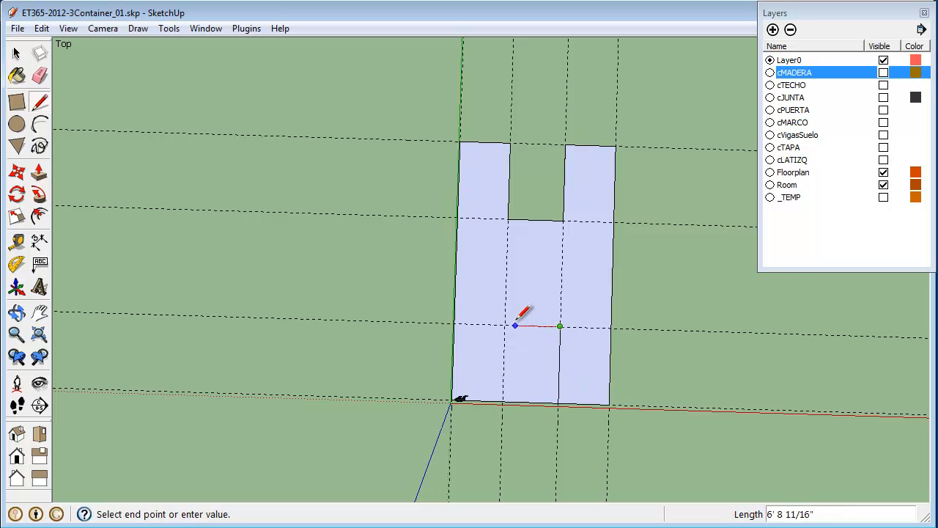
left_click(504, 325)
left_click(502, 403)
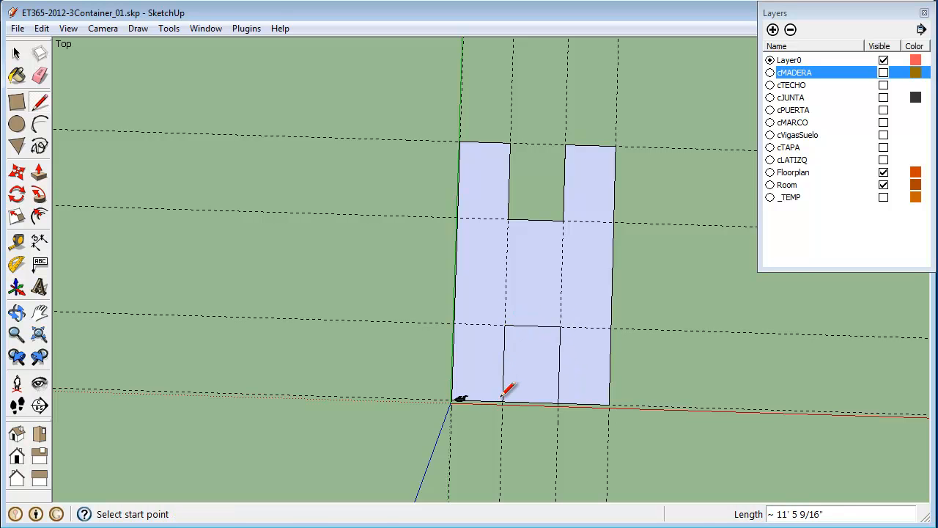
key("space")
left_click(523, 388)
left_click(528, 402)
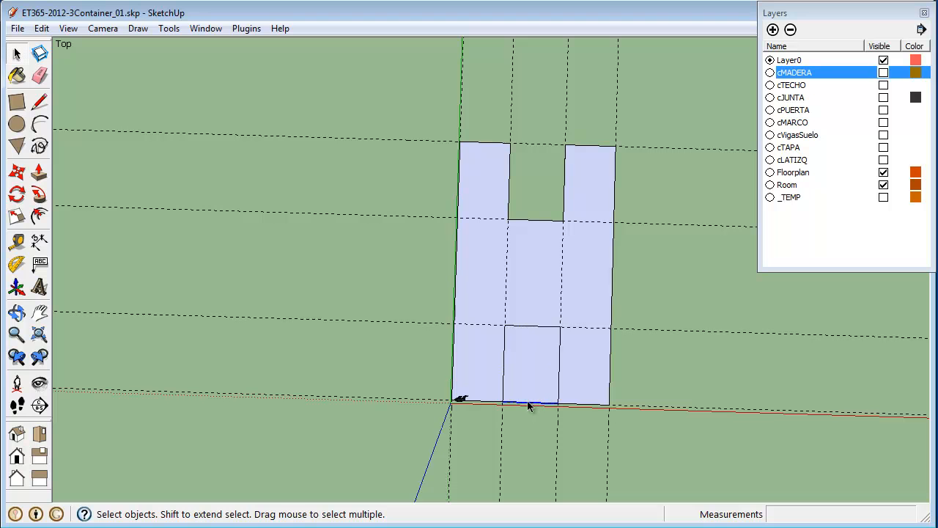
key("Delete")
- Delete all construction guides around the H-shaped floor plan
middle_click_drag(710, 451, 620, 369)
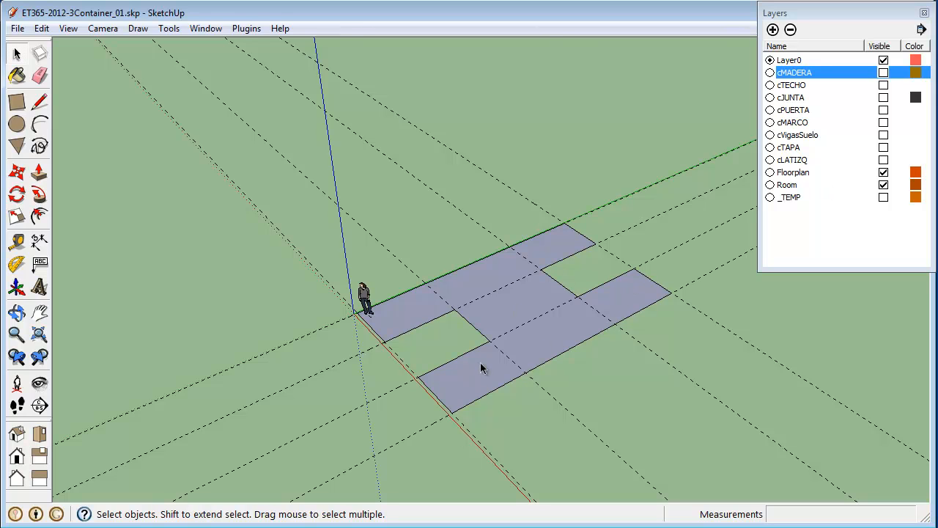
left_click_drag(480, 132, 196, 179)
key("Delete")
left_click_drag(378, 97, 210, 188)
left_click(271, 173)
left_click(444, 129)
key("Delete")
left_click(274, 229)
key("Delete")
left_click_drag(268, 320, 257, 377)
key("Delete")
left_click(367, 456)
key("Delete")
- Select the H-shaped floor face and offset its outline inward by 5 inches to define the wall thickness
scroll(488, 286, "up", 2)
scroll(497, 297, "up", 1)
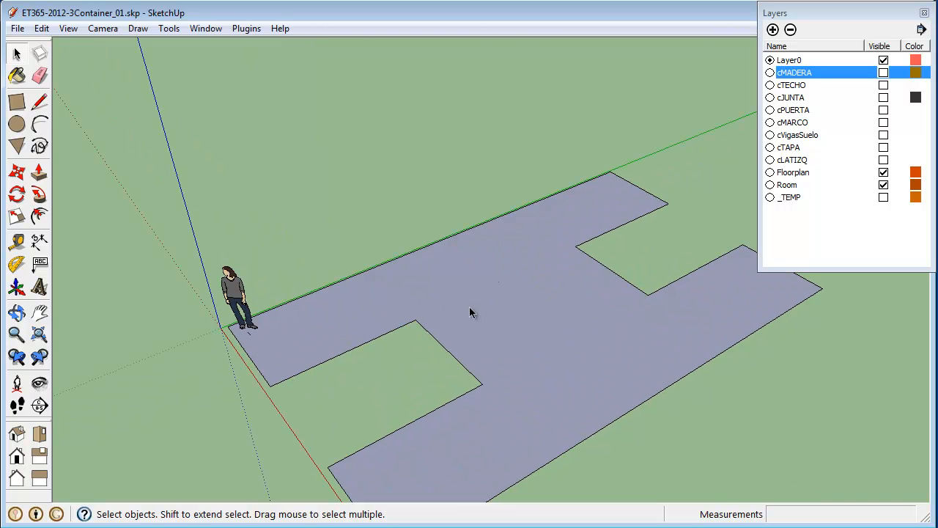
left_click(472, 311)
middle_click_drag(460, 315, 615, 320)
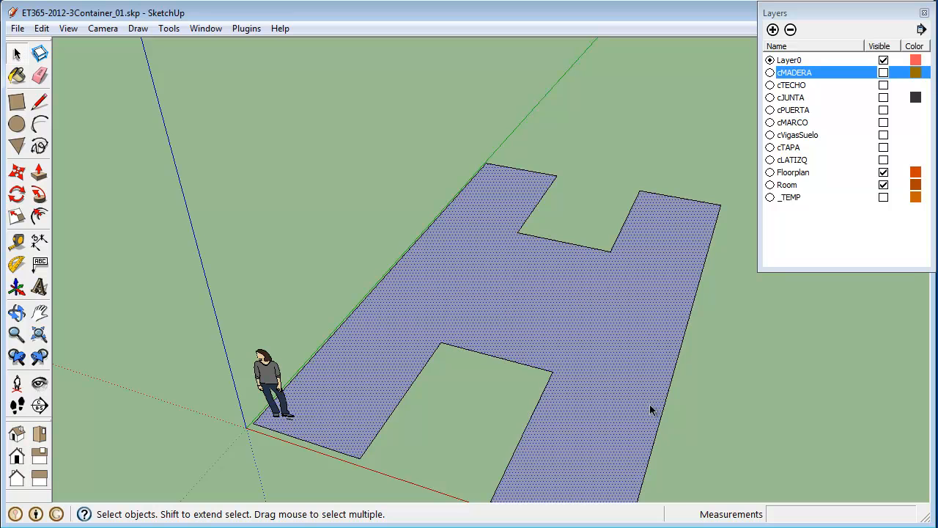
middle_click_drag(457, 306, 483, 340)
scroll(351, 265, "down", 2)
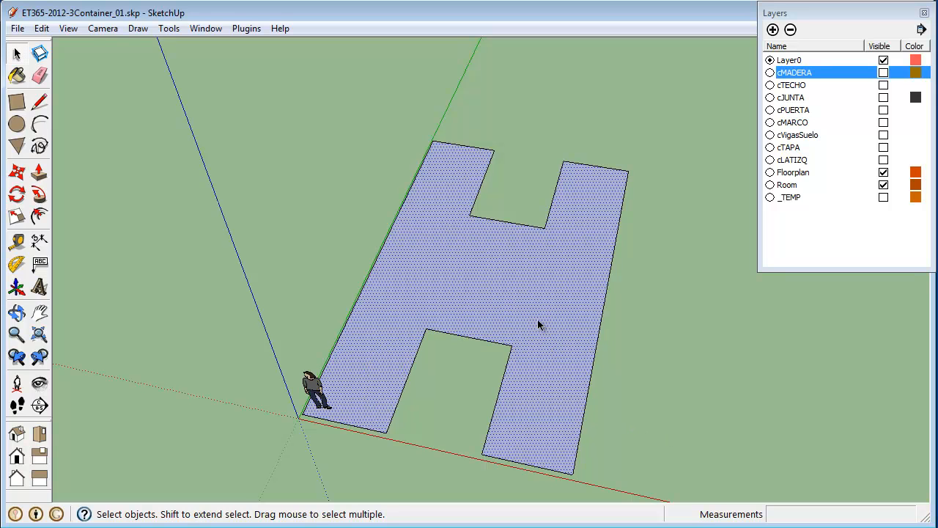
key("f")
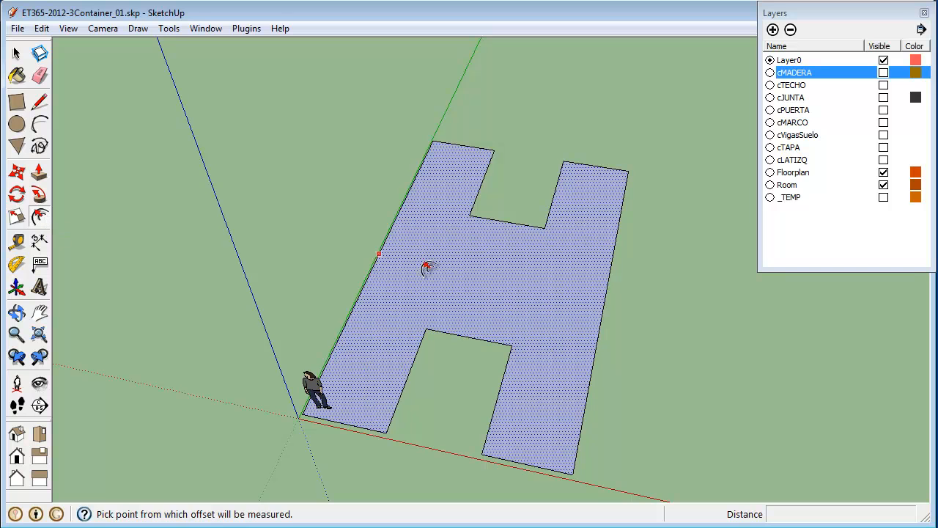
left_click(403, 262)
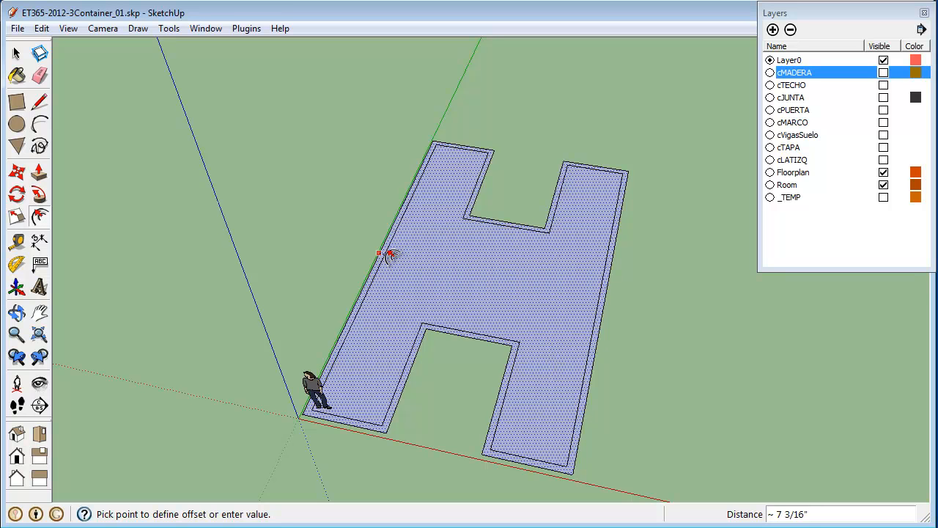
type("5")
key("Return")
key("space")
- Select the inner floor face, its outer edge and the narrow wall band face in turn
left_click(660, 299)
left_click(557, 411)
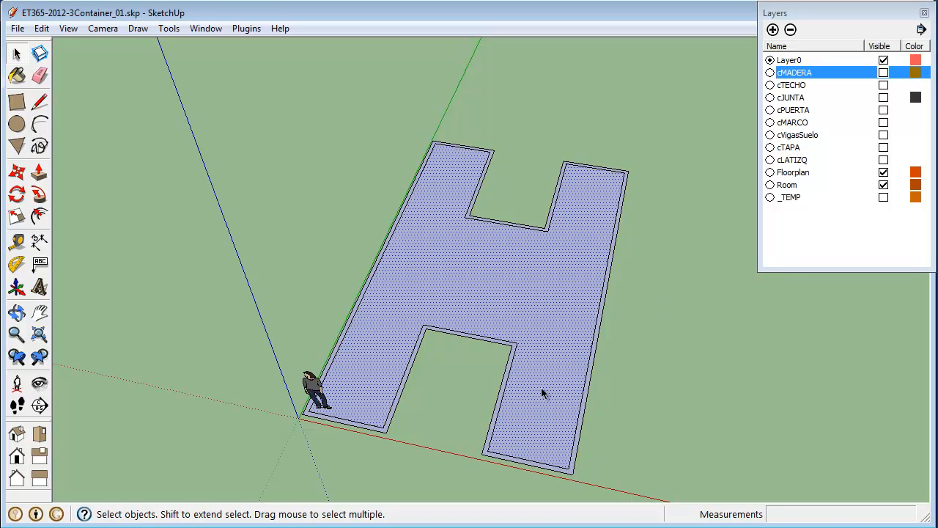
left_click(587, 396)
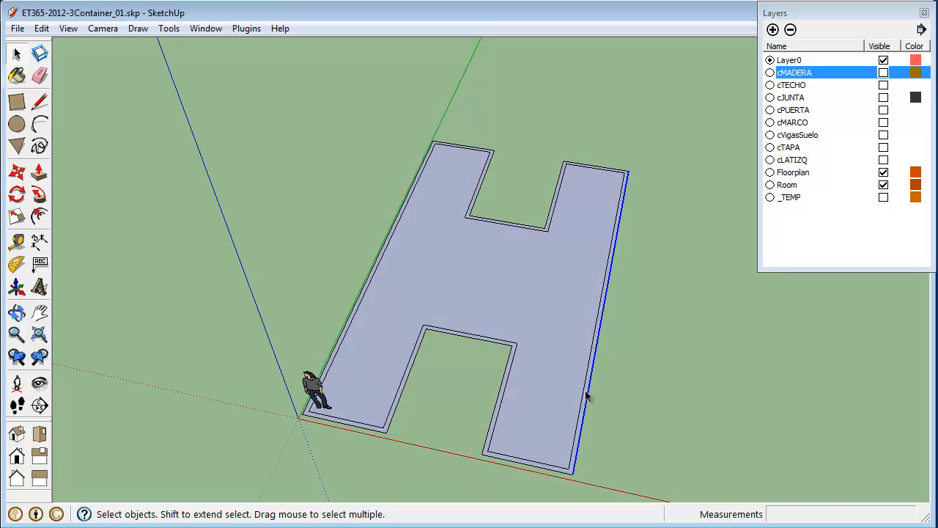
scroll(586, 396, "up", 4)
left_click(585, 396)
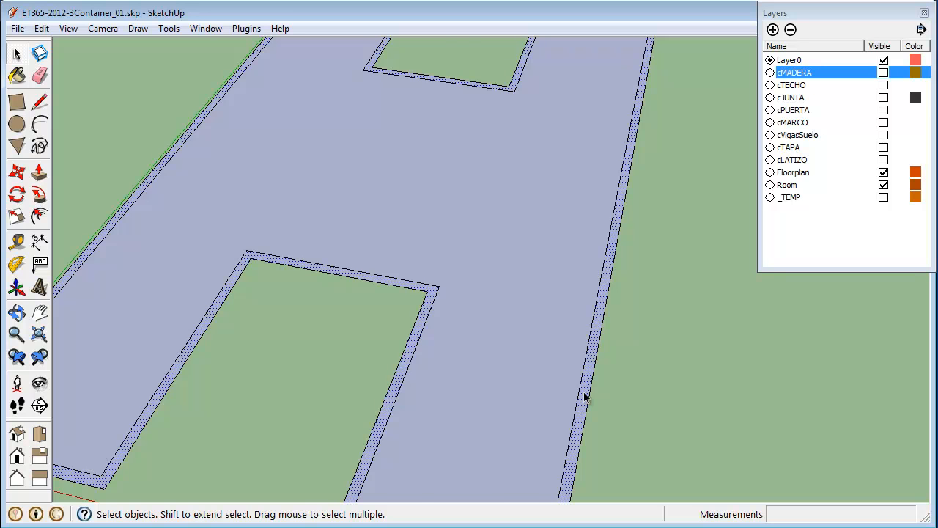
- Select the narrow wall band face together with its bounding edges and make them a group
scroll(583, 392, "down", 3)
middle_click_drag(660, 397, 511, 376)
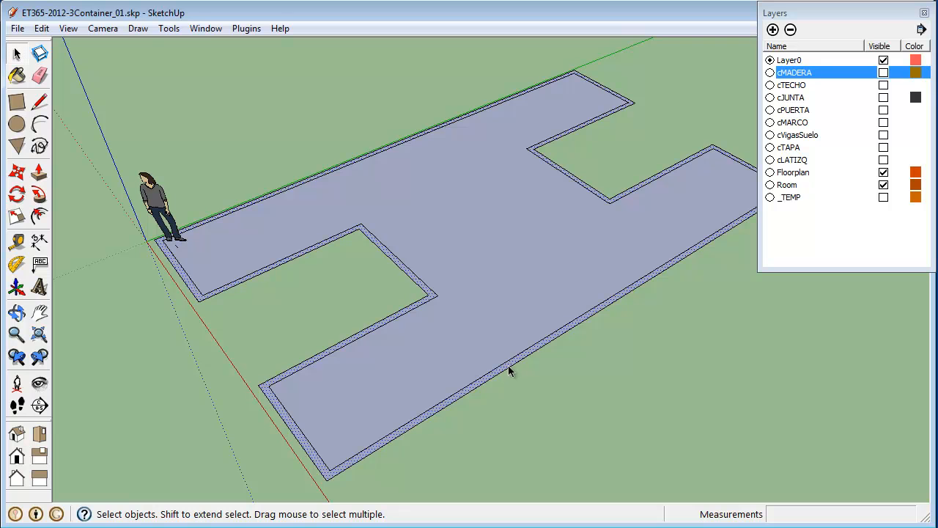
left_click(514, 362)
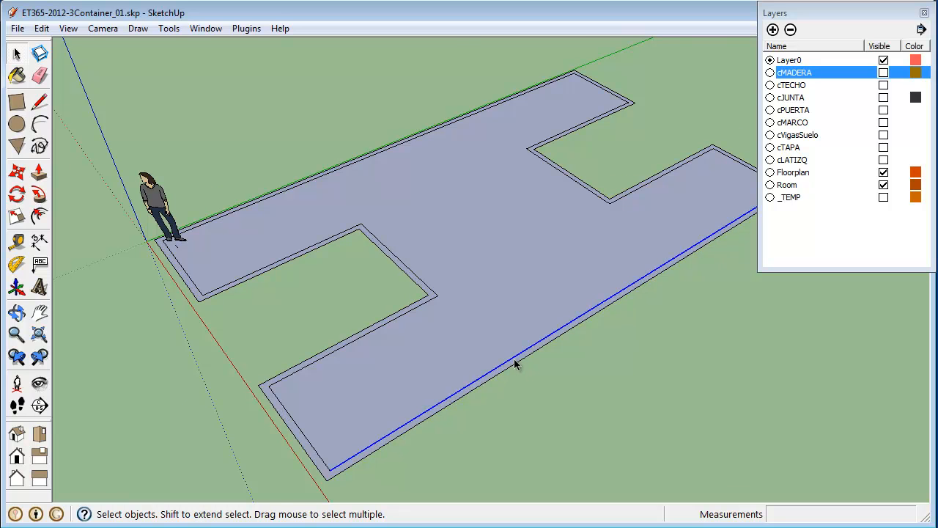
scroll(513, 362, "up", 3)
left_click(516, 360)
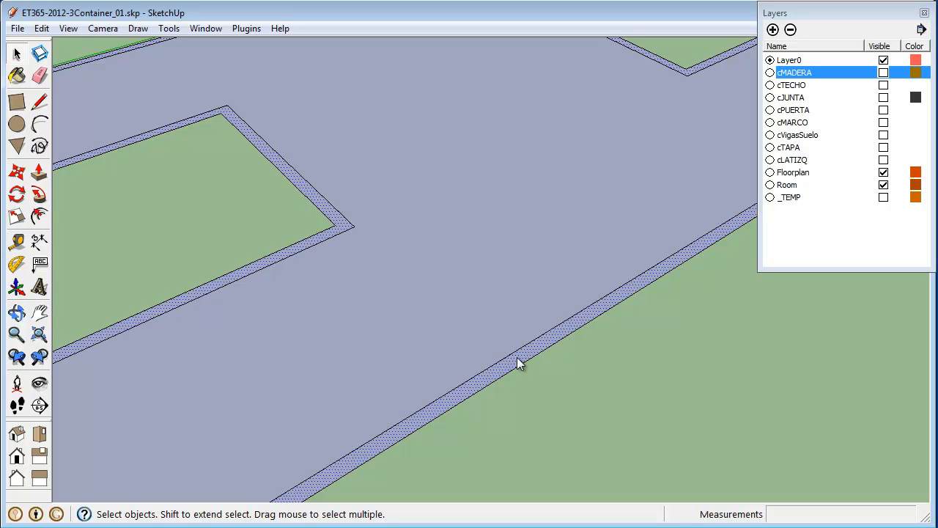
right_click(517, 362)
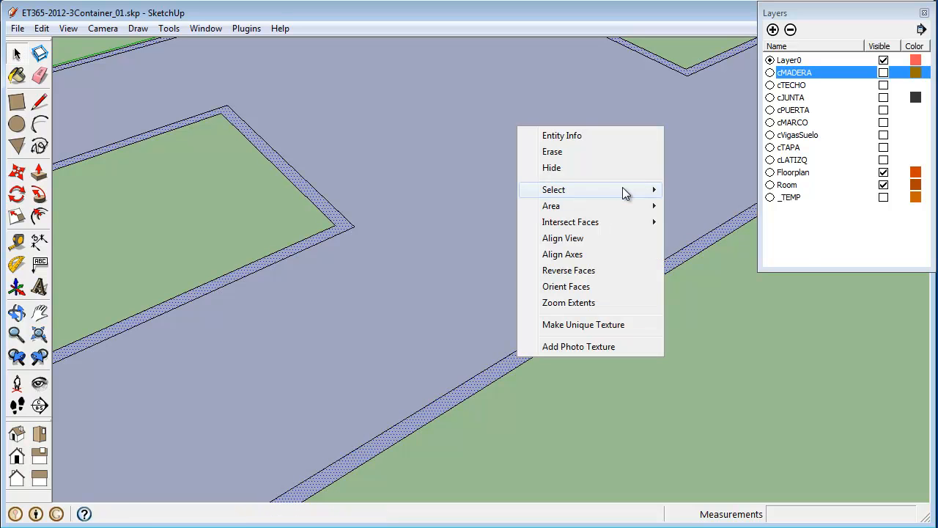
mouse_move(628, 190)
left_click(702, 190)
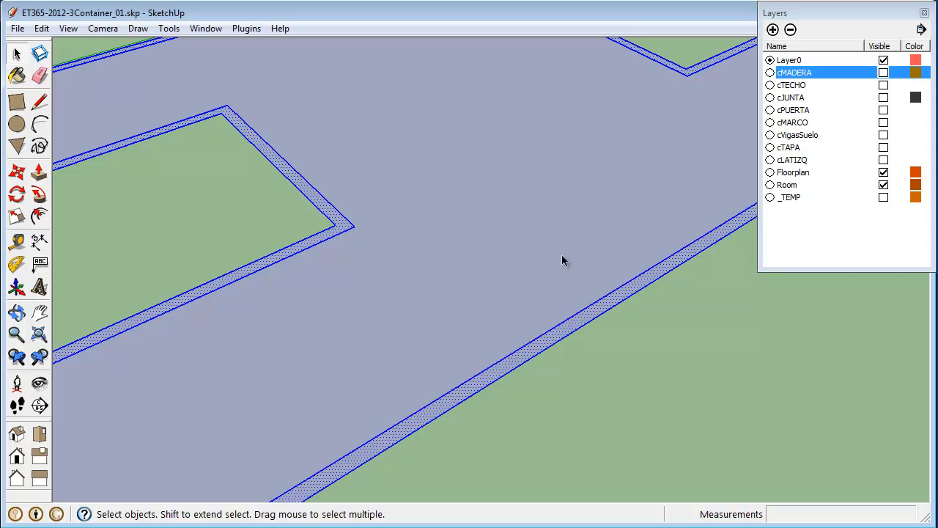
right_click(504, 373)
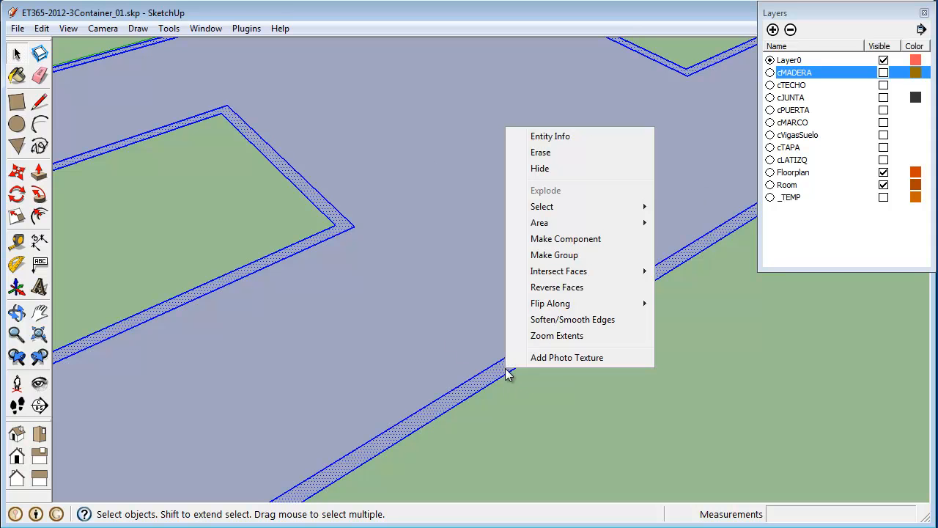
left_click(566, 255)
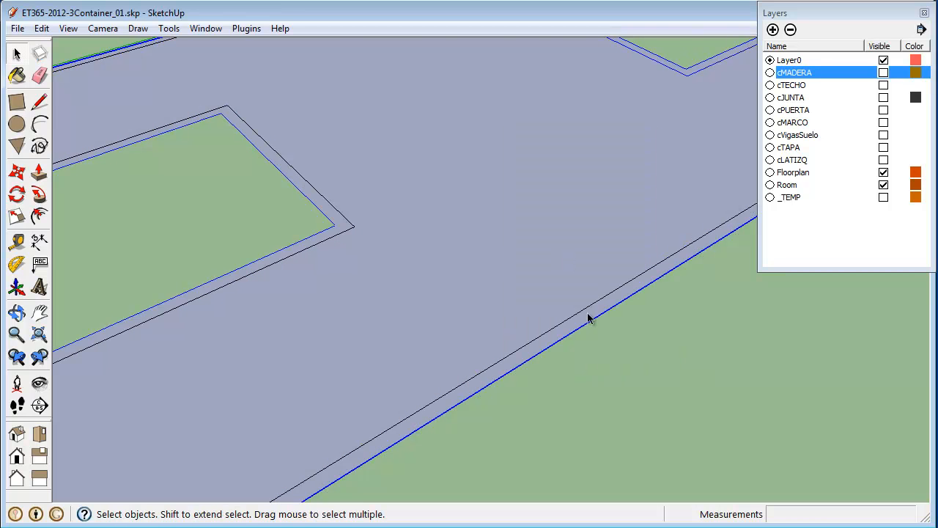
- Name the exterior wall group "2D Exterior Wall" and assign it to the Floorplan layer
scroll(699, 382, "down", 5)
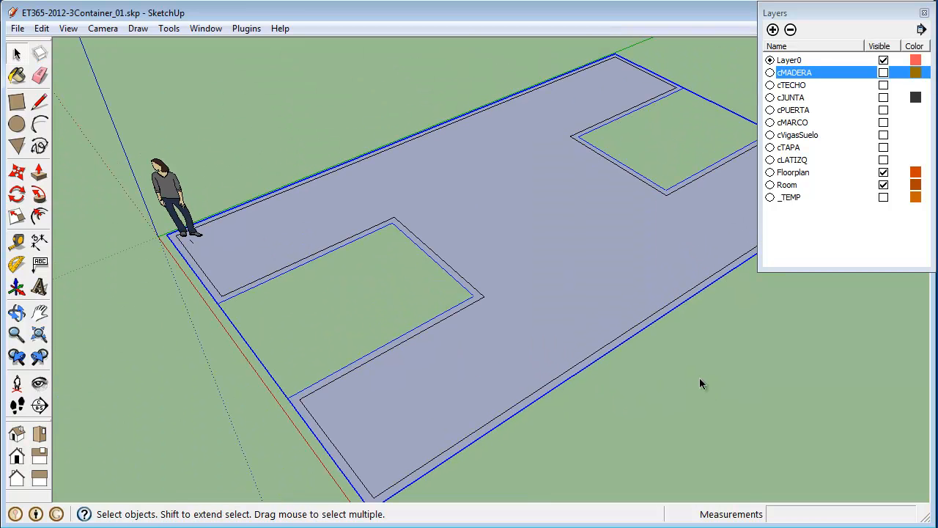
left_click(202, 29)
left_click(214, 59)
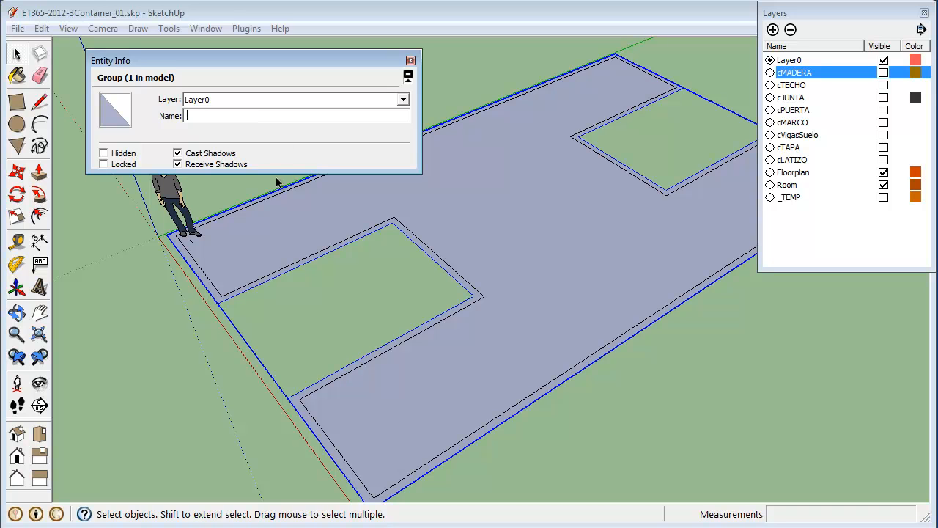
type("2D Exterior Wall")
left_click(403, 100)
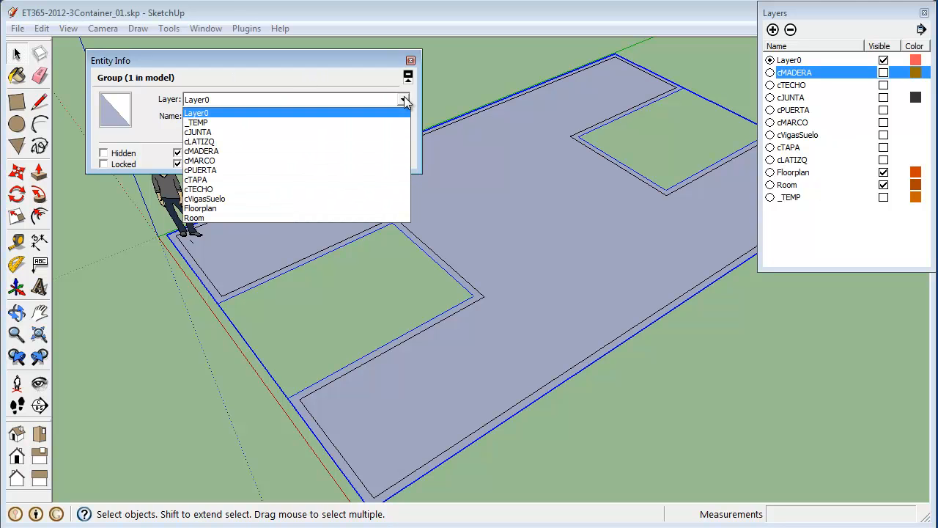
left_click(374, 209)
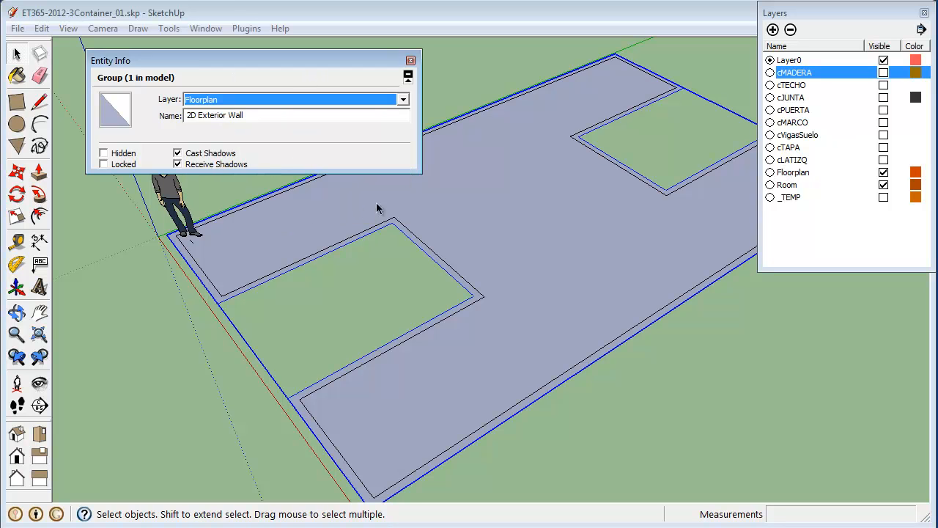
- Hide the Floorplan layer and make a group from the remaining H-shaped floor face and everything connected to it
left_click(883, 173)
left_click(576, 222)
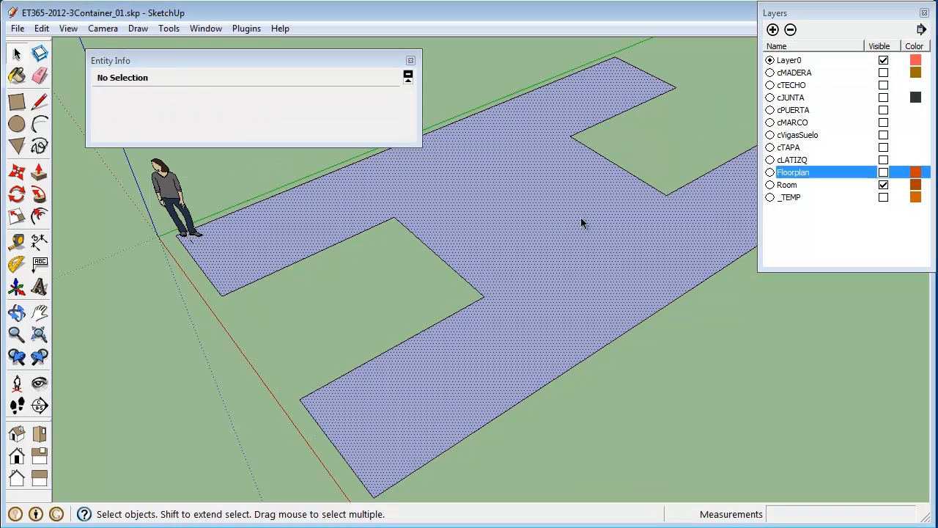
right_click(552, 273)
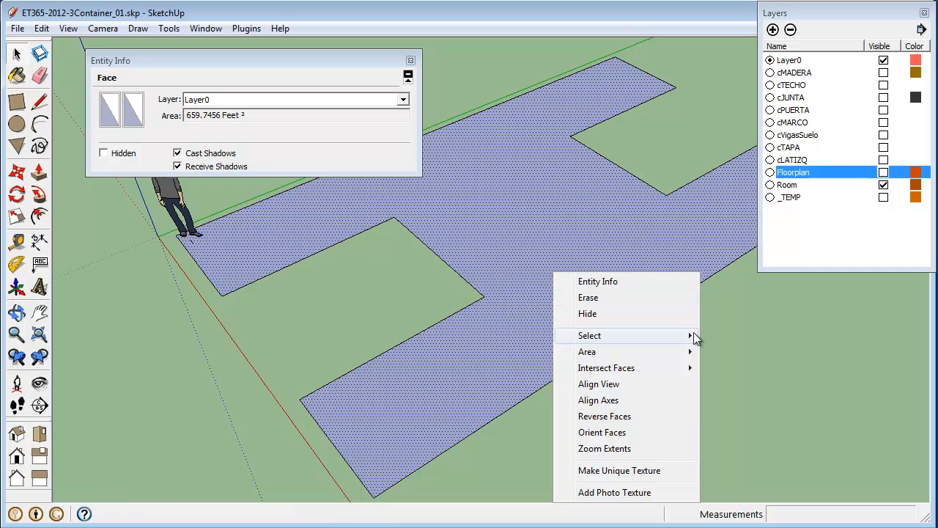
mouse_move(678, 336)
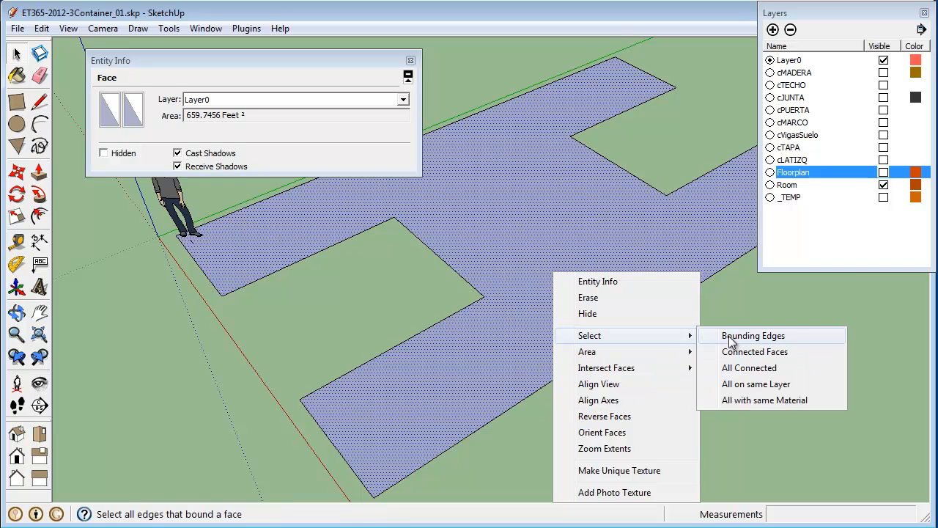
left_click(747, 367)
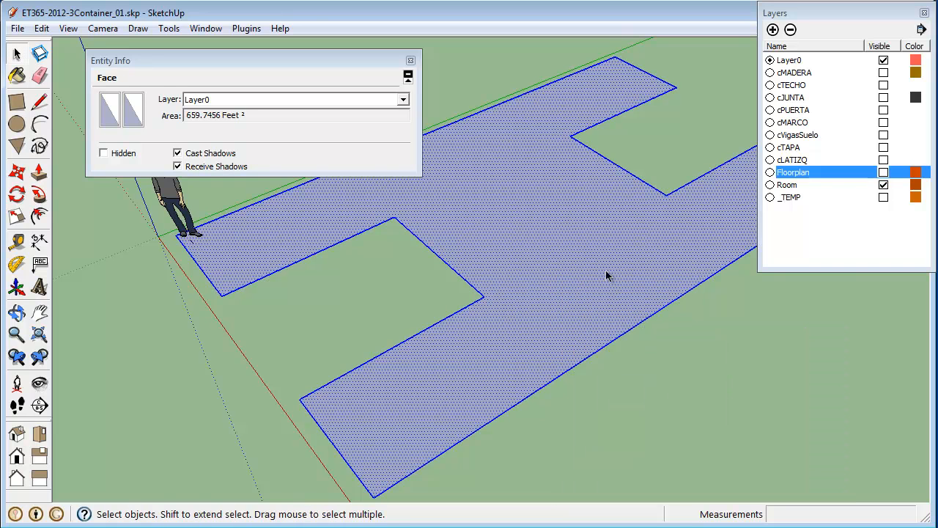
right_click(581, 233)
left_click(680, 361)
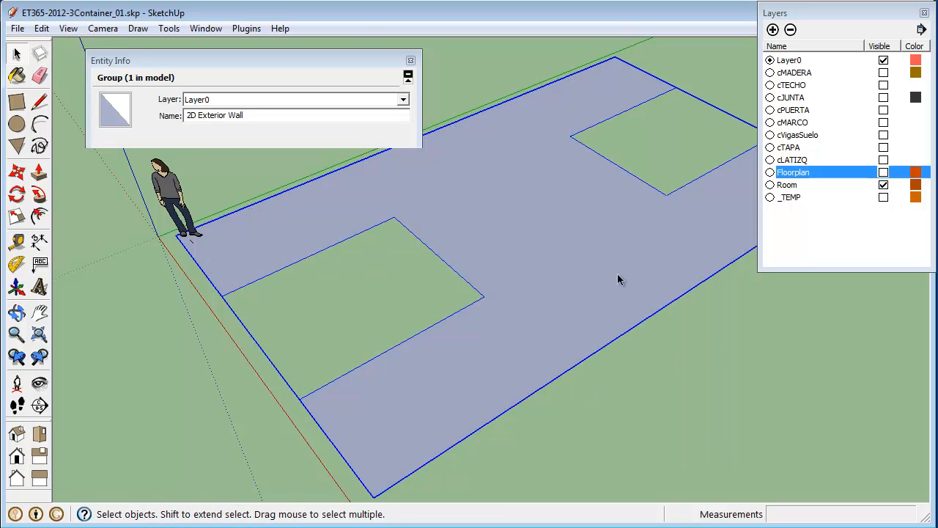
- Assign the H-shaped floor group to the _TEMP layer and make that layer visible
left_click(402, 100)
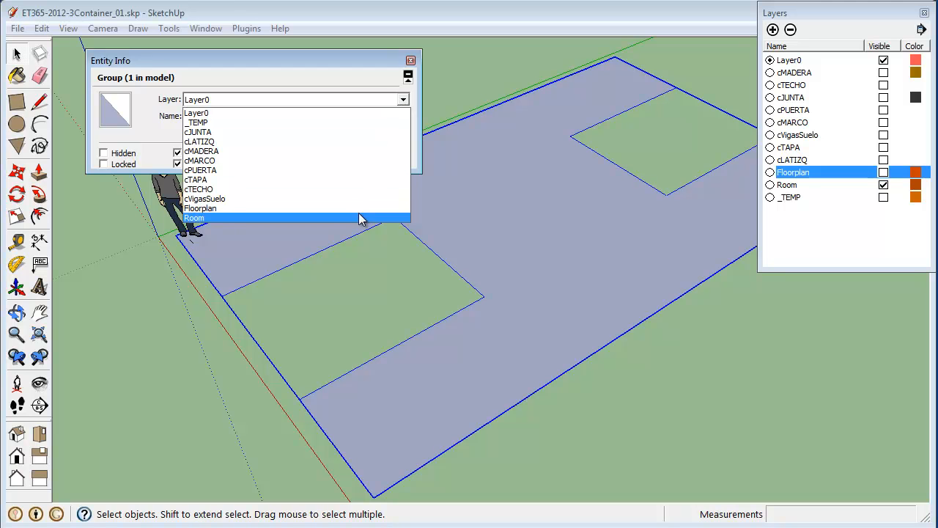
left_click(327, 122)
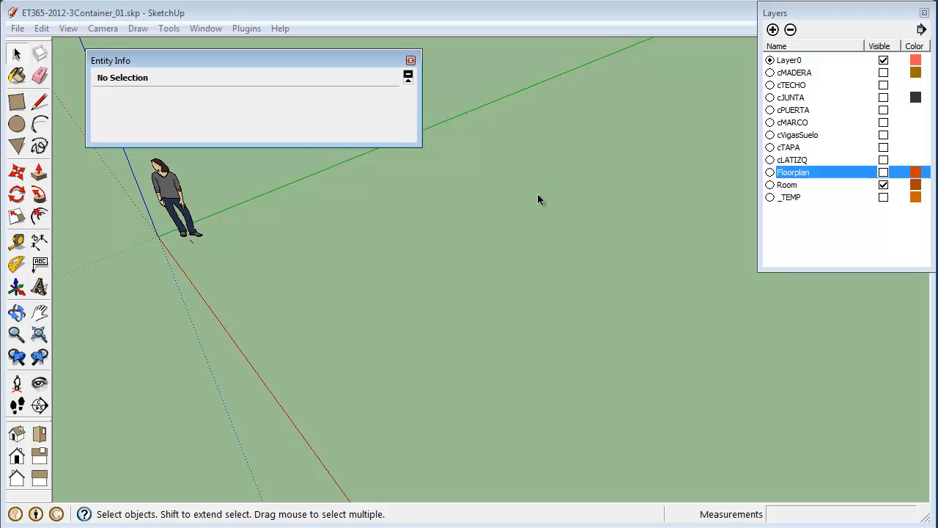
left_click(883, 197)
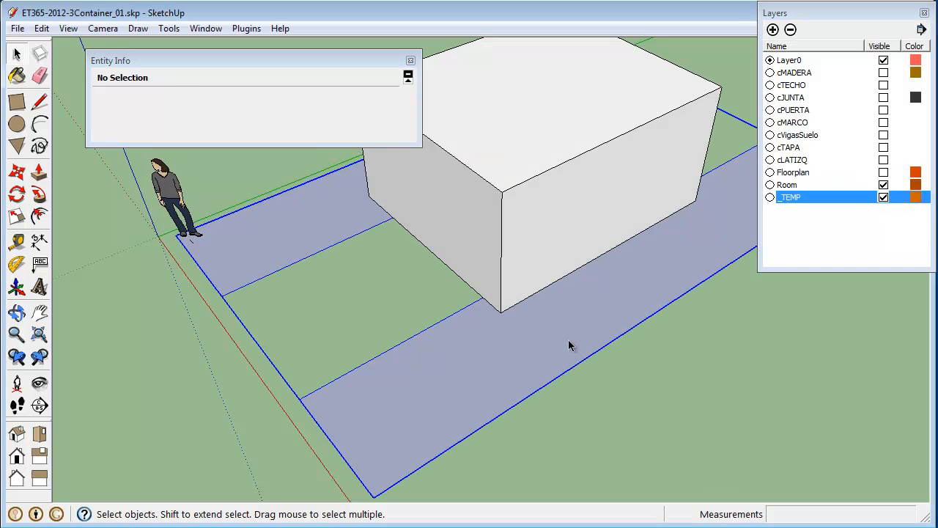
- Name the H-shaped floor group "UsableFloor" and close its entity information
left_click(568, 339)
left_click(299, 118)
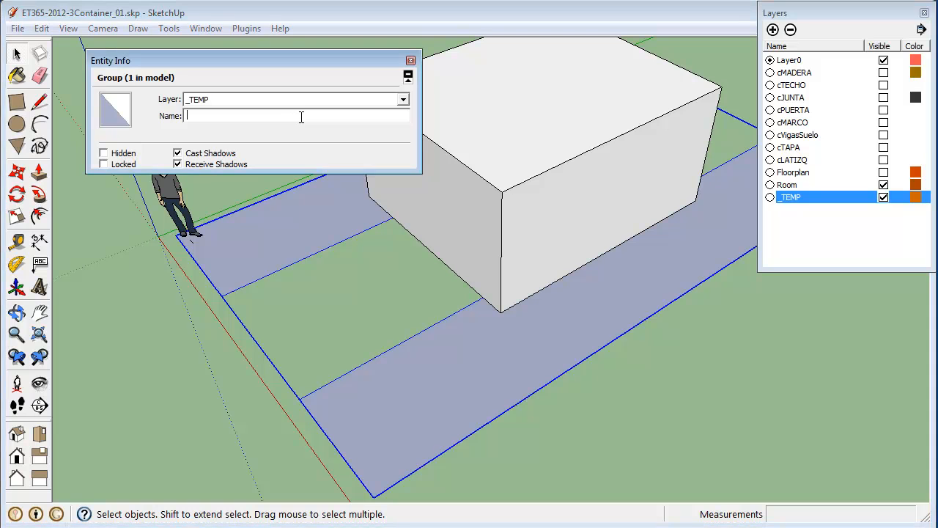
type("UsableFloor")
left_click(410, 60)
left_click(293, 129)
left_click(332, 196)
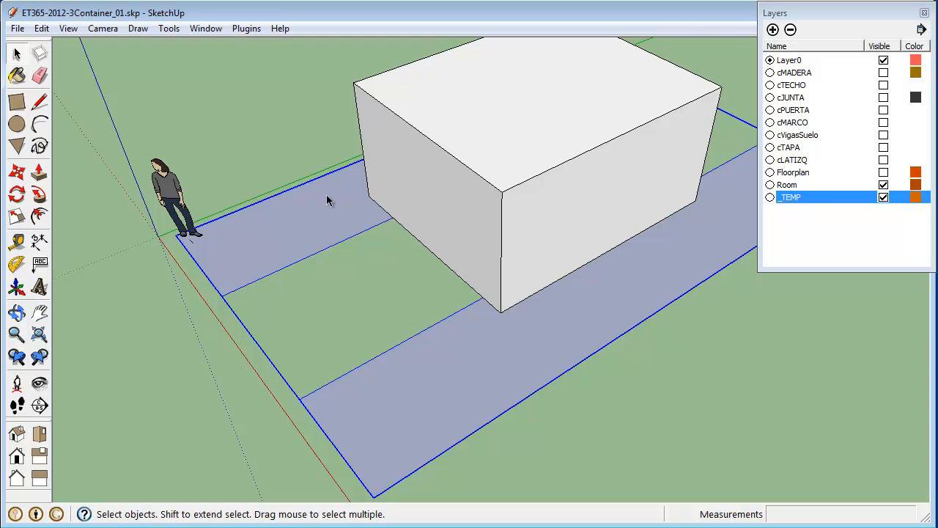
- Delete the white box standing on the middle of the floor and select the H-shaped floor group
left_click(517, 185)
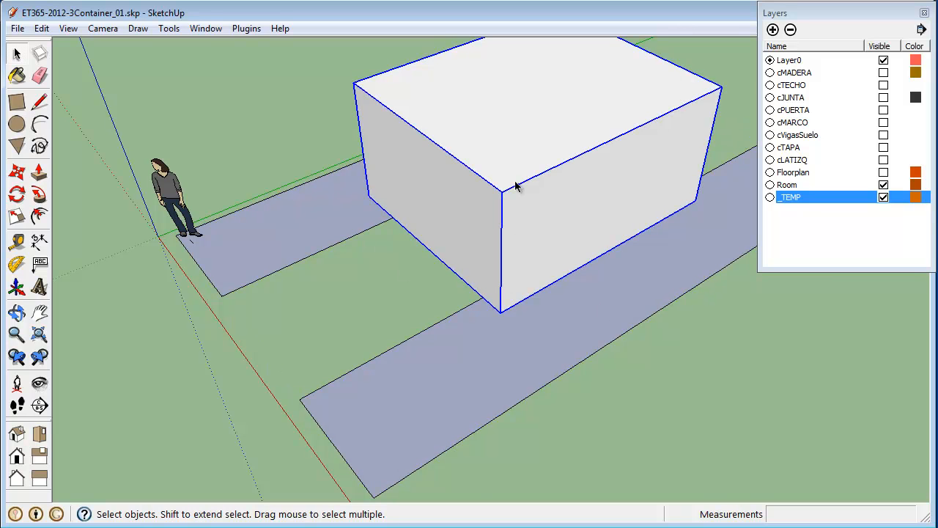
key("Delete")
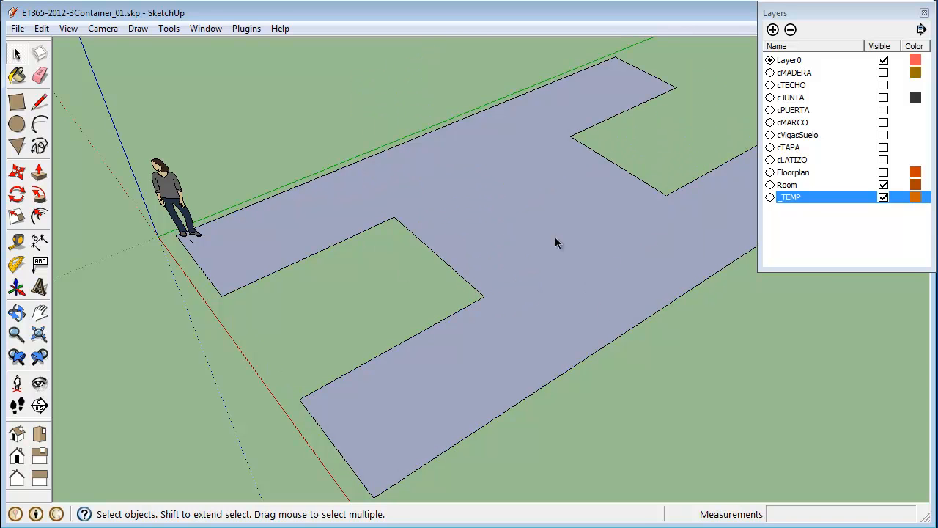
middle_click_drag(601, 290, 516, 161)
left_click(512, 201)
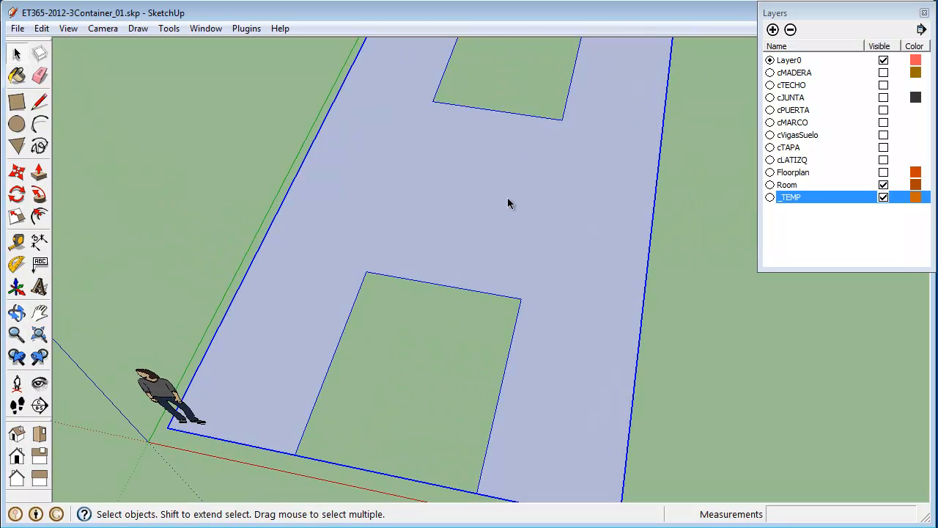
scroll(507, 195, "down", 4)
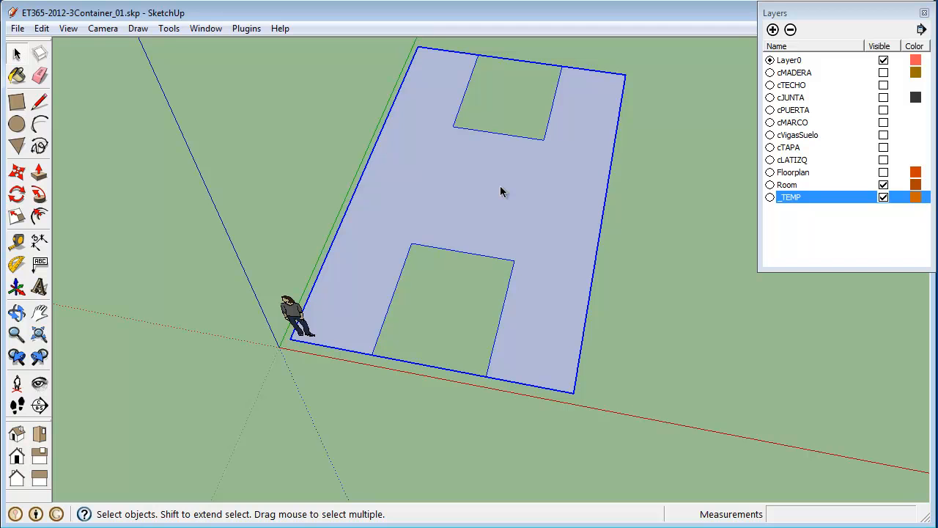